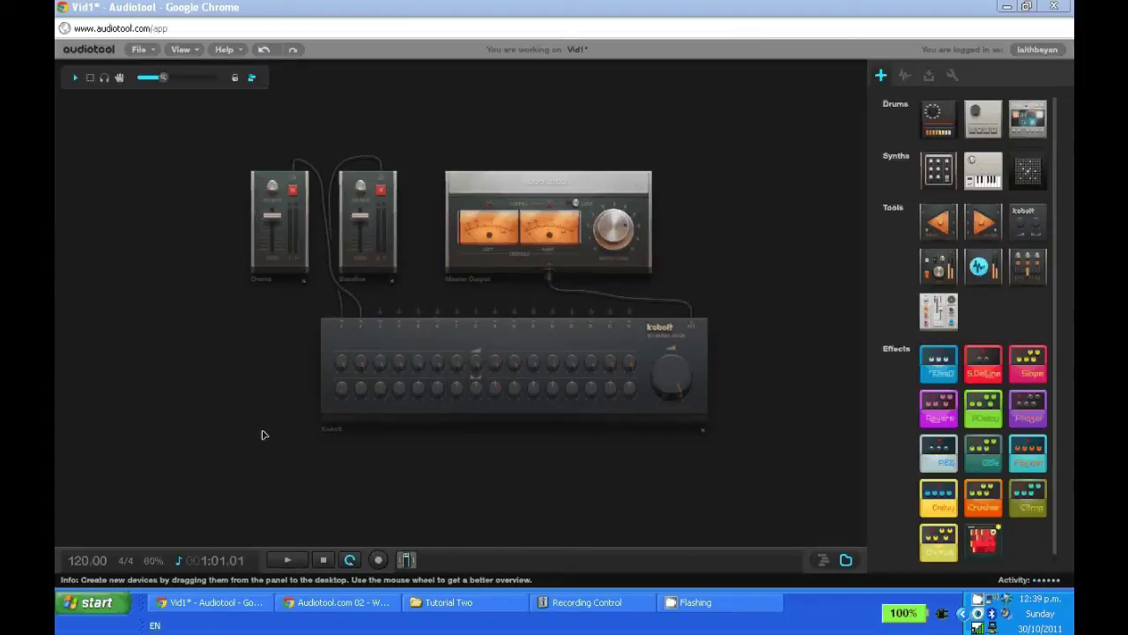
Reveal the Bassline and Drums tracks in the timeline and play the arrangement briefly
{"action": "left_click_drag", "start_coordinate": [357, 547], "coordinate": [340, 455]}
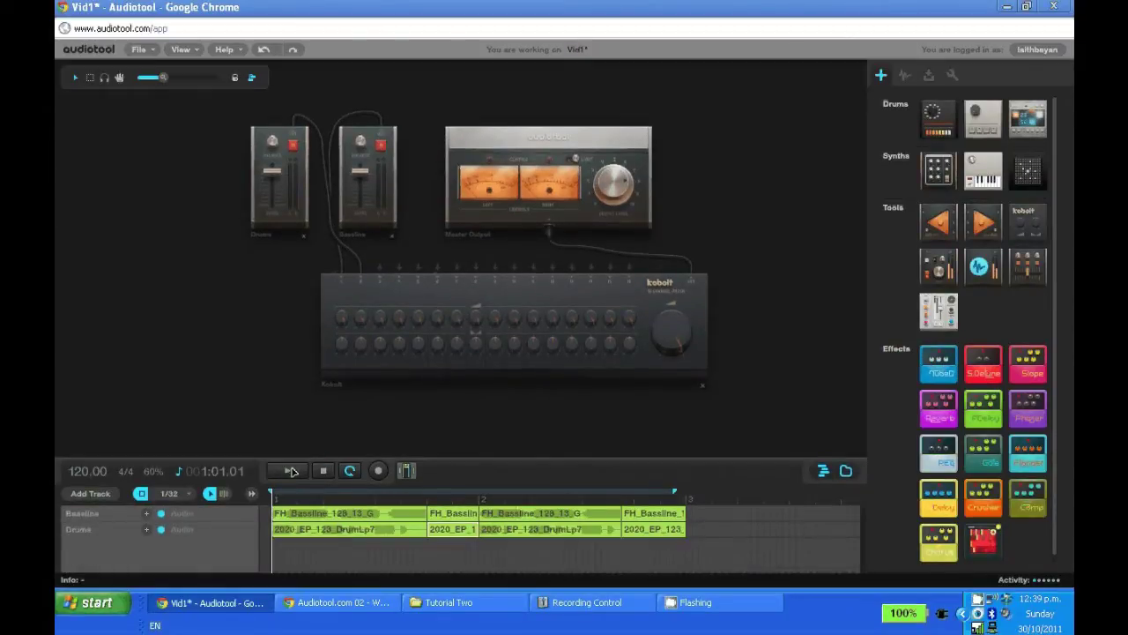
{"action": "left_click", "coordinate": [291, 471]}
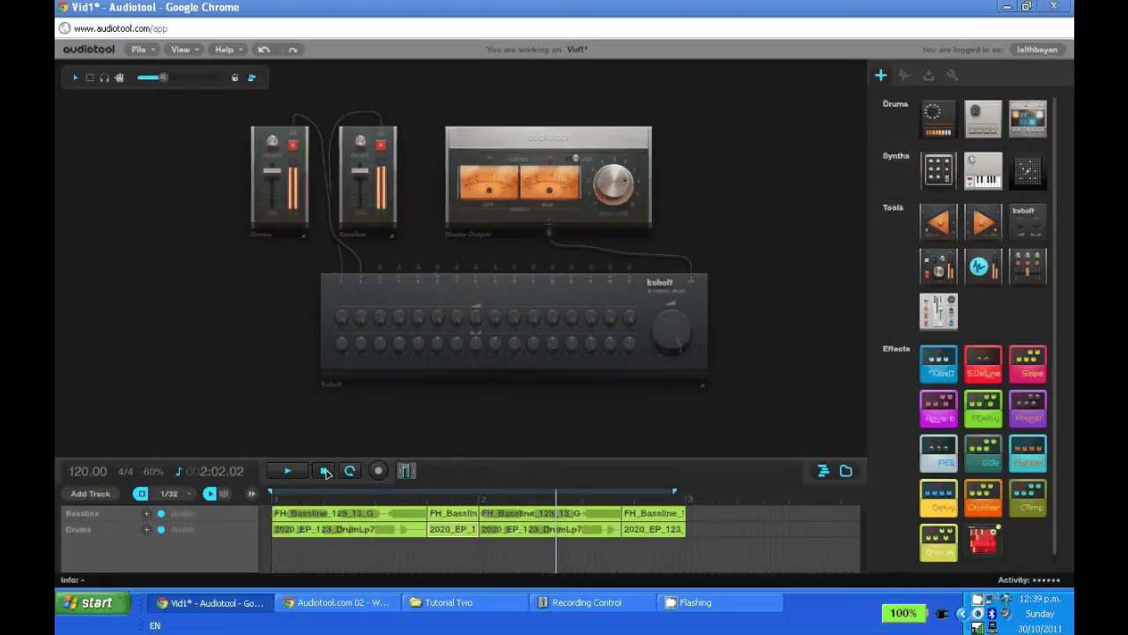
{"action": "left_click", "coordinate": [325, 471]}
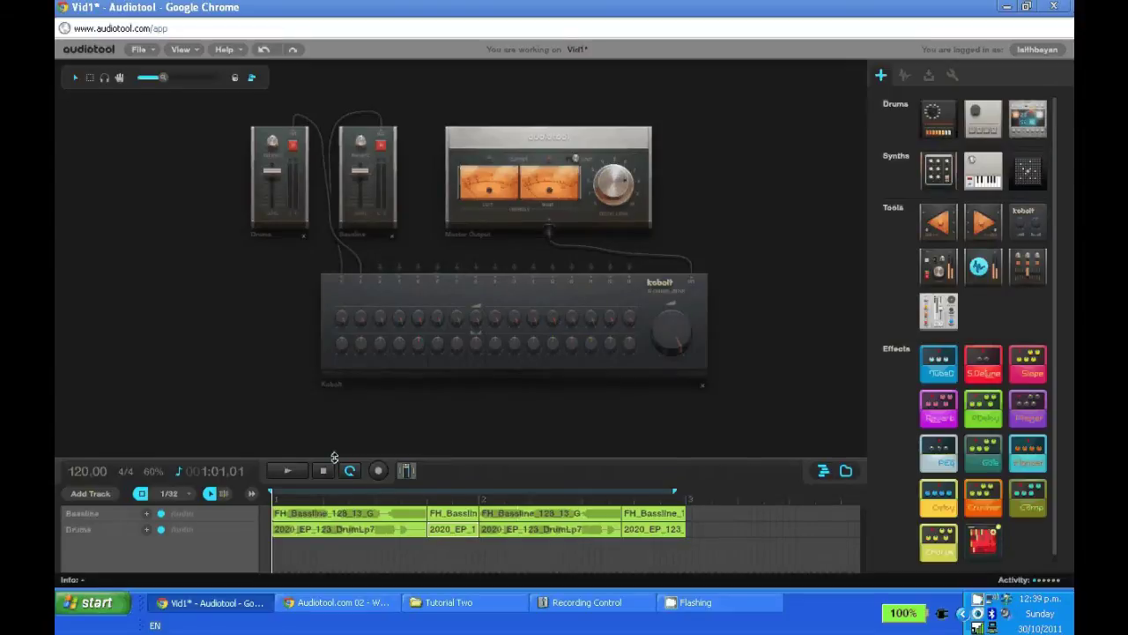
{"action": "left_click_drag", "start_coordinate": [334, 456], "coordinate": [204, 503]}
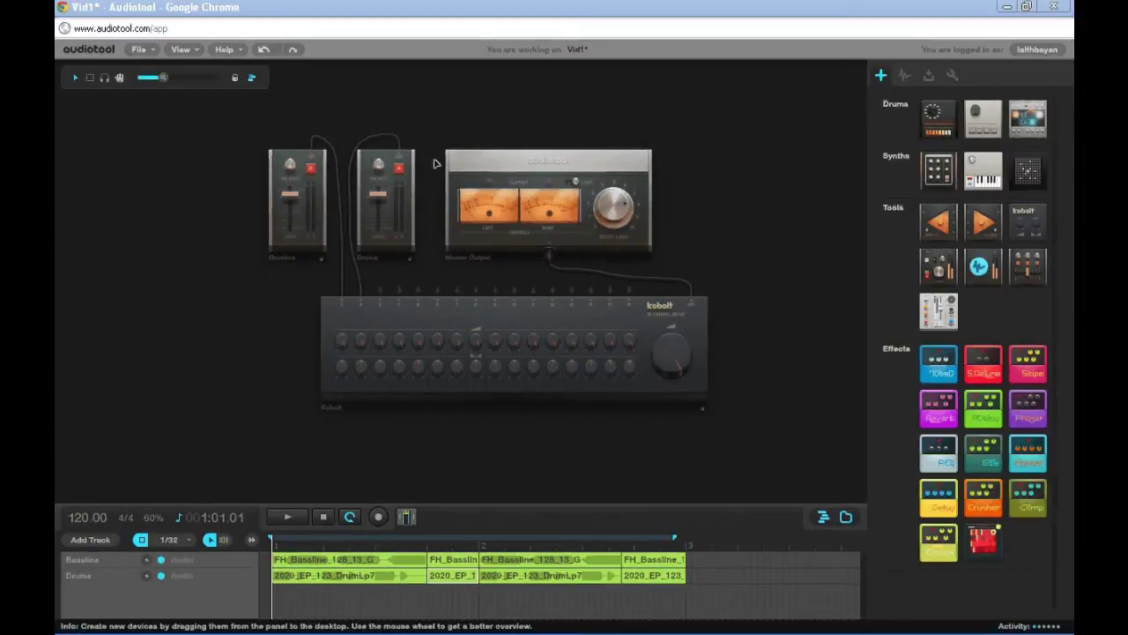
Add a Kobolt Channel 2 Volume automation track to the timeline
{"action": "left_click", "coordinate": [92, 540]}
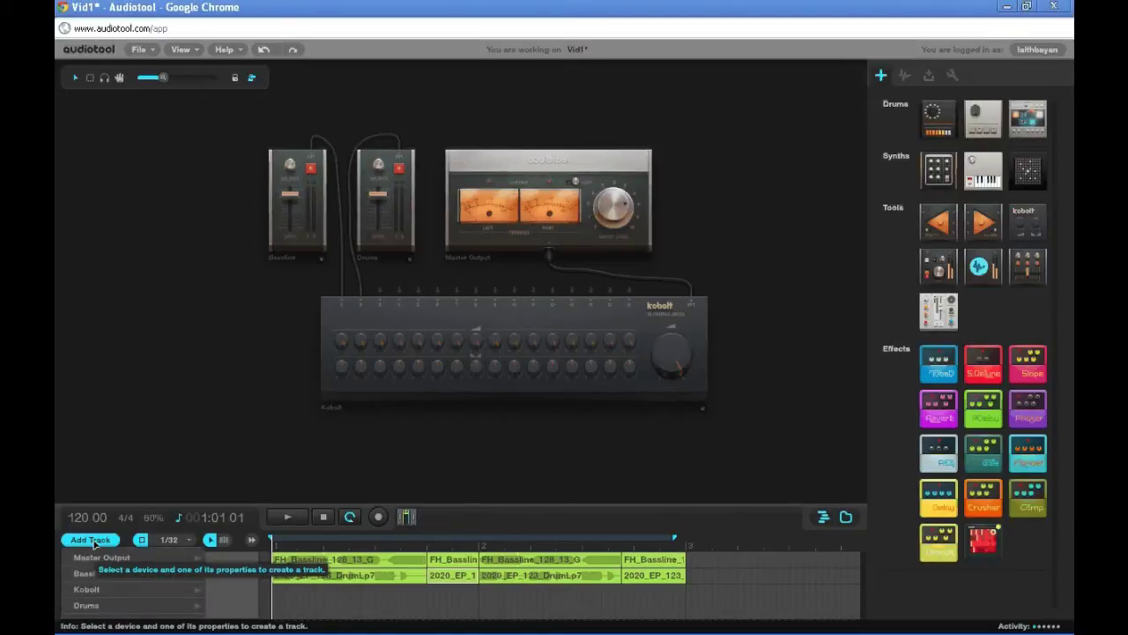
{"action": "mouse_move", "coordinate": [105, 589]}
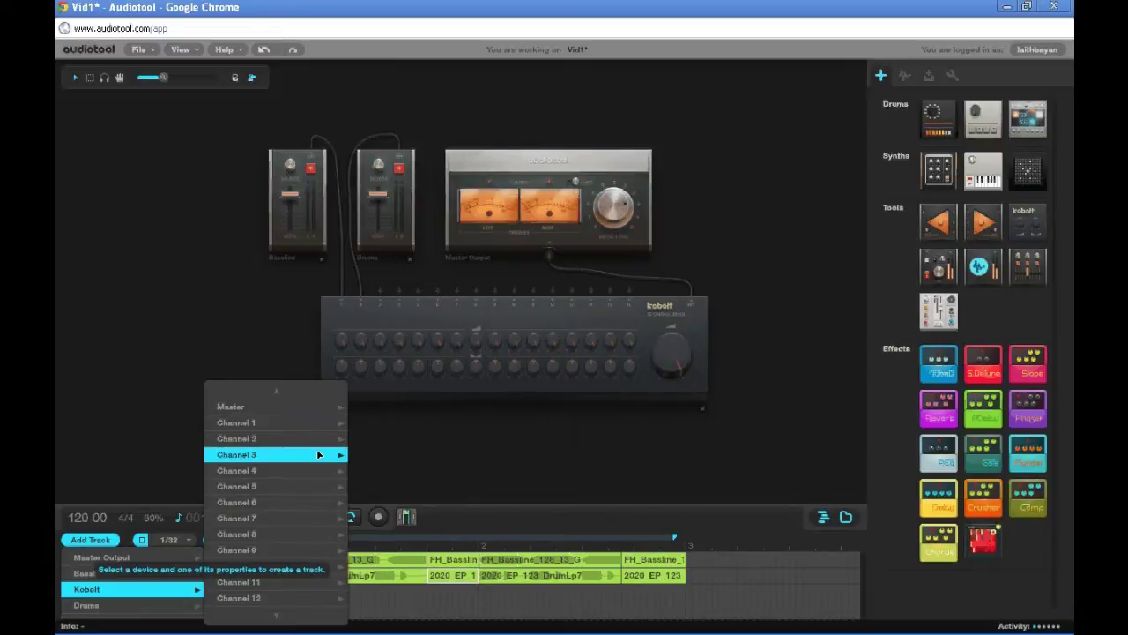
{"action": "mouse_move", "coordinate": [323, 446]}
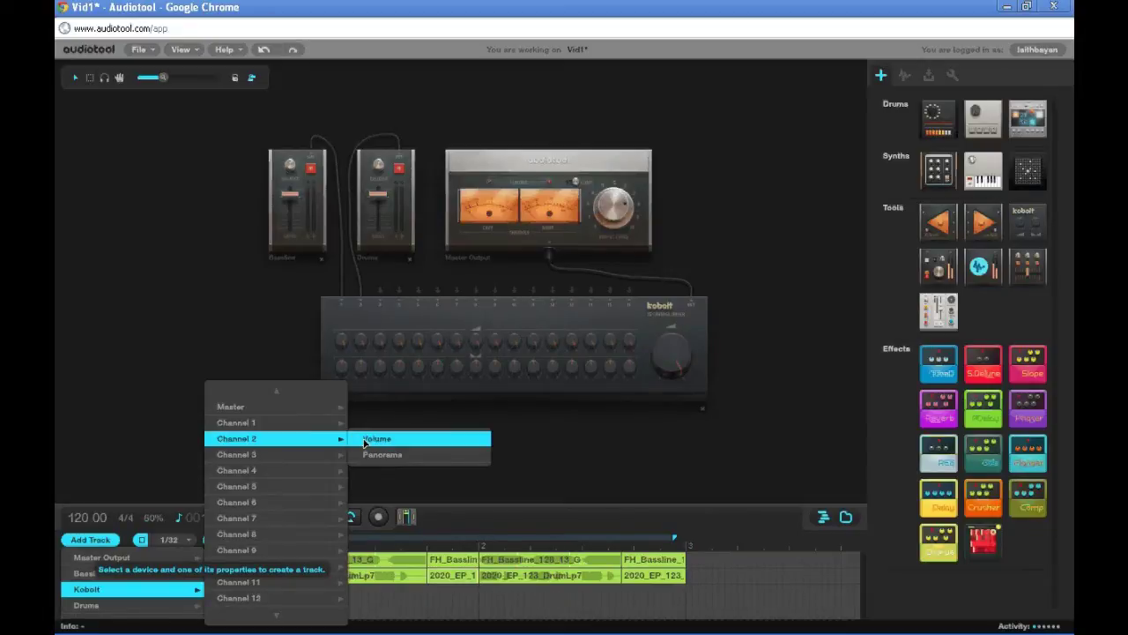
{"action": "left_click", "coordinate": [365, 443]}
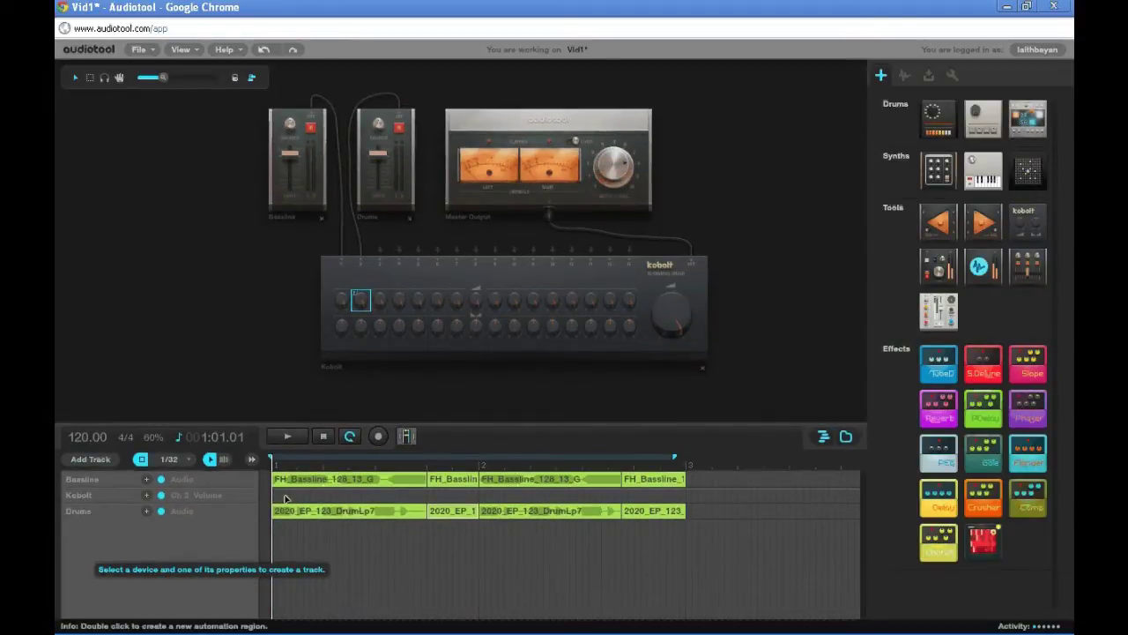
Create a Channel 2 Volume automation region from bar 1 to bar 3 and open it for editing
{"action": "double_click", "coordinate": [286, 499]}
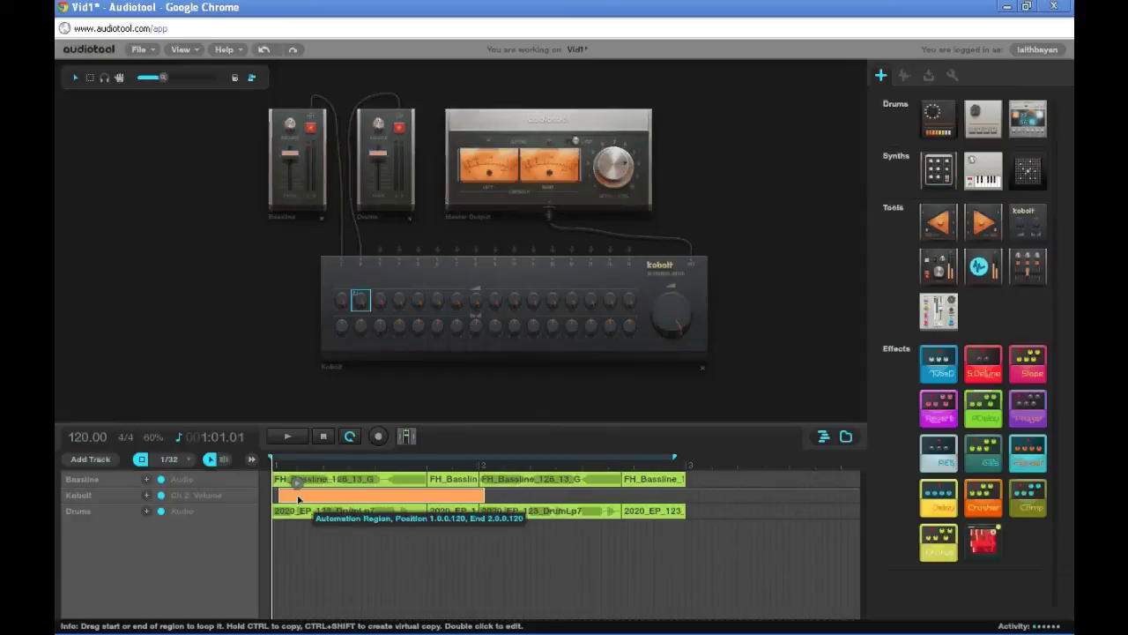
{"action": "left_click_drag", "start_coordinate": [298, 500], "coordinate": [293, 500]}
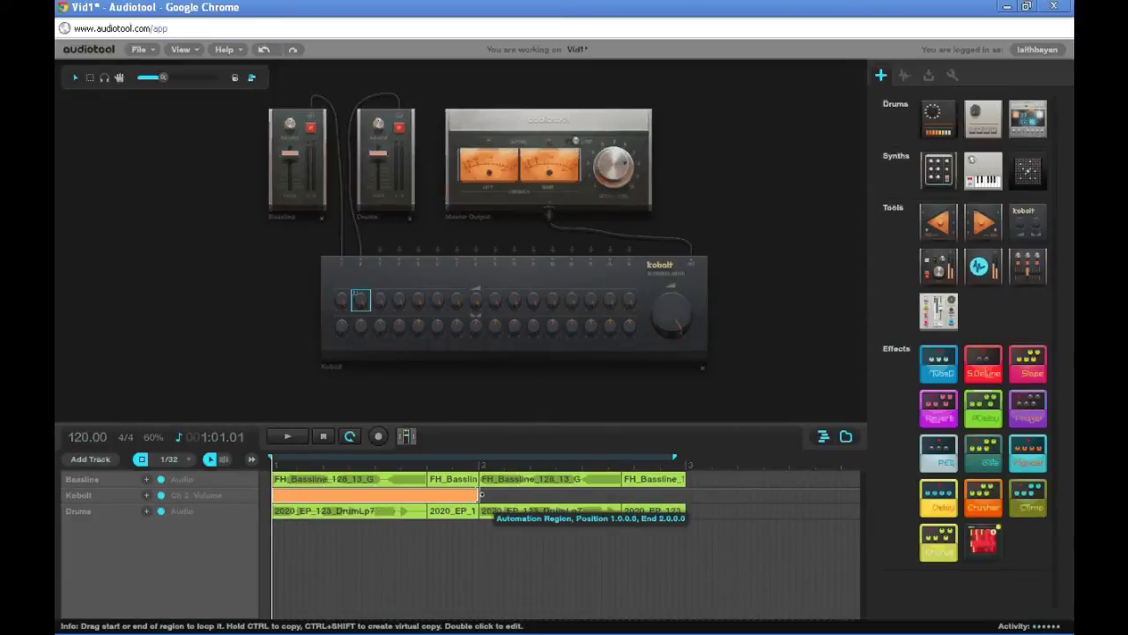
{"action": "left_click_drag", "start_coordinate": [480, 494], "coordinate": [686, 491]}
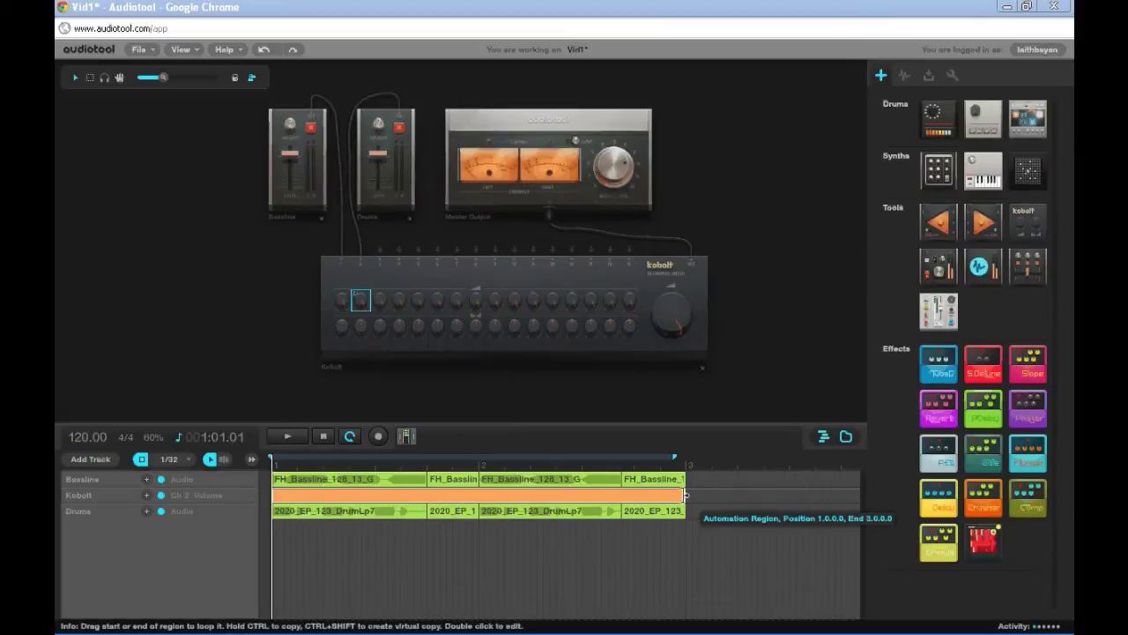
{"action": "double_click", "coordinate": [634, 494]}
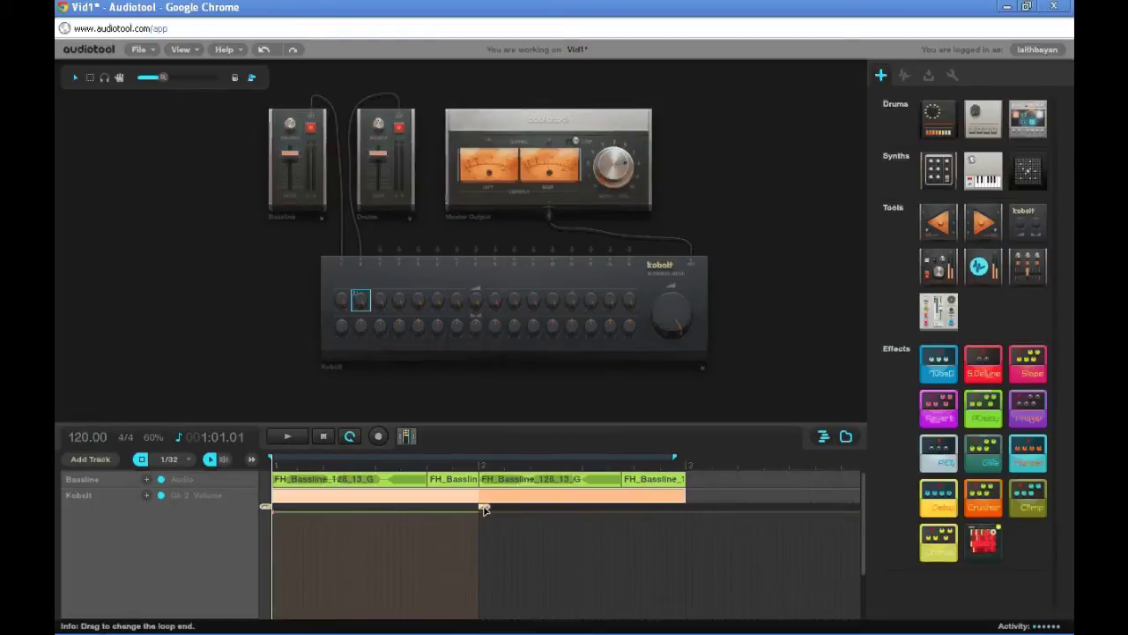
Extend the loop range to bar 3 and nudge the starting automation point slightly later
{"action": "left_click_drag", "start_coordinate": [483, 509], "coordinate": [692, 507]}
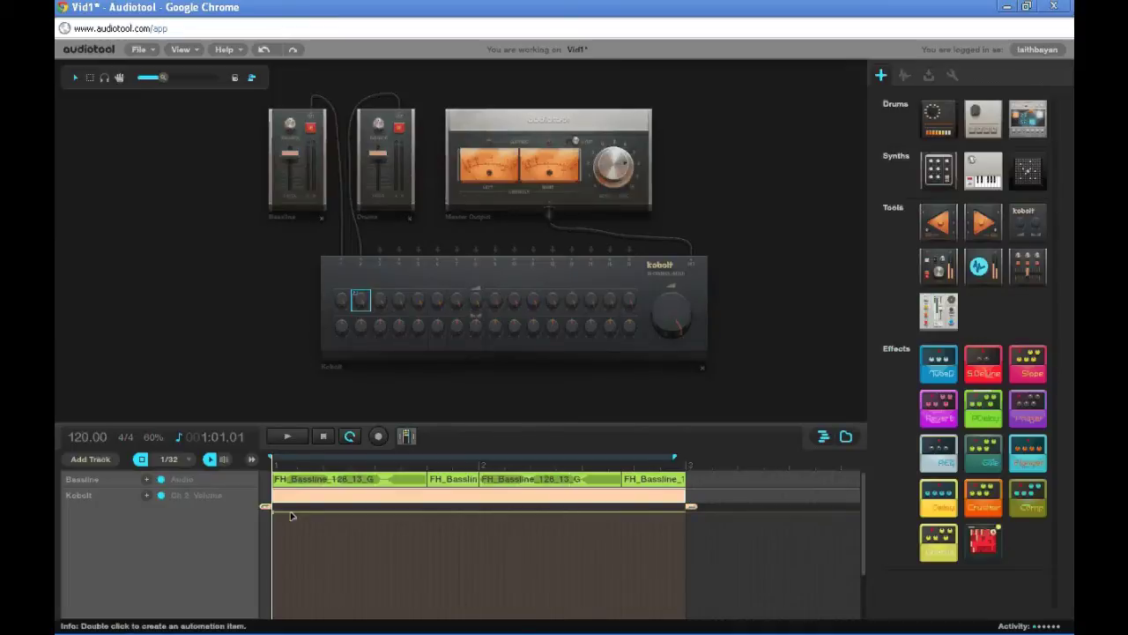
{"action": "mouse_move", "coordinate": [274, 516]}
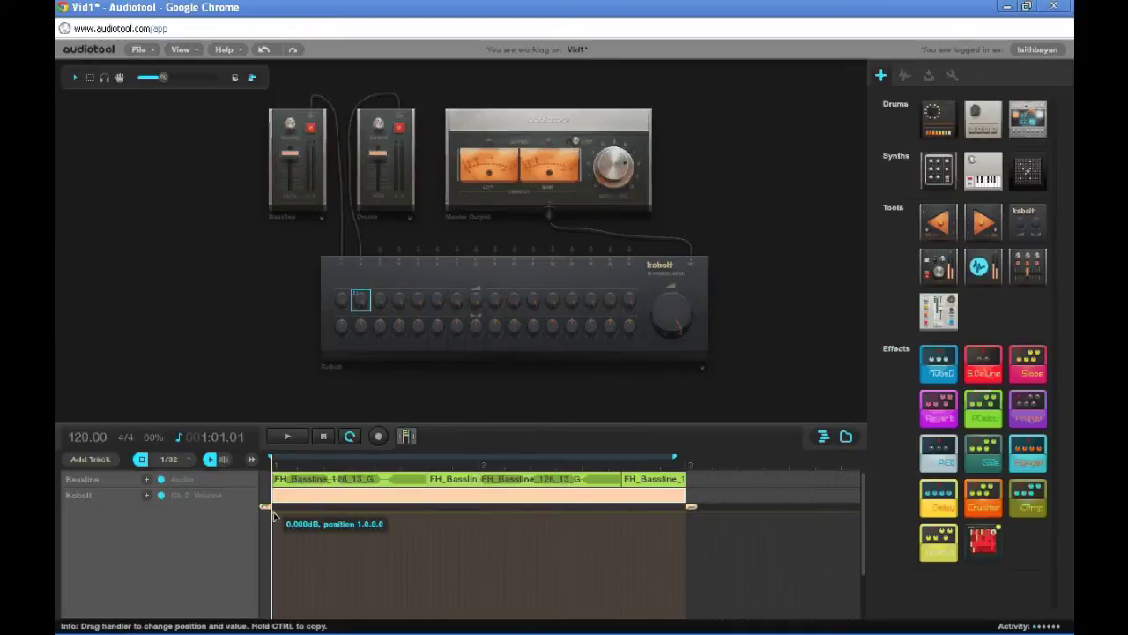
{"action": "left_click_drag", "start_coordinate": [275, 515], "coordinate": [274, 511]}
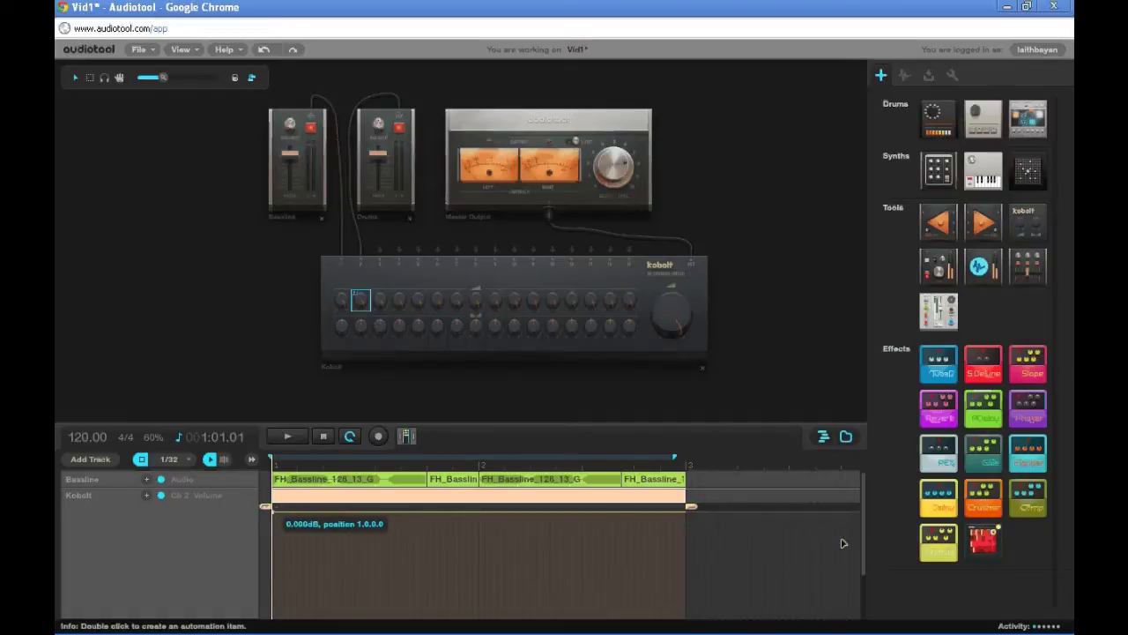
{"action": "left_click_drag", "start_coordinate": [864, 539], "coordinate": [863, 558]}
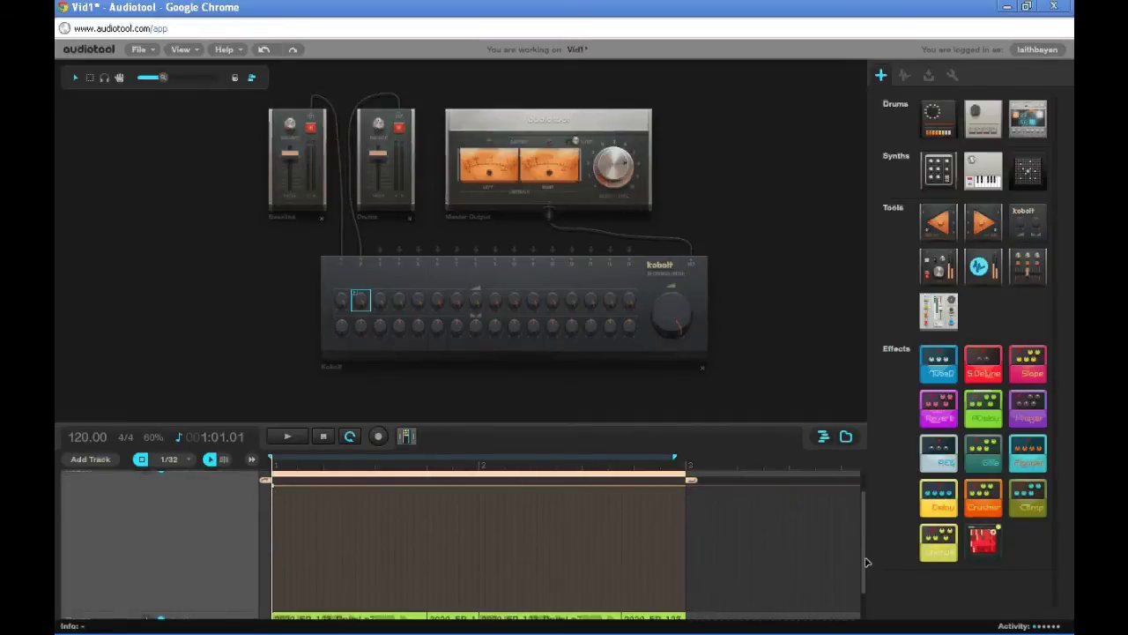
Try different starting volumes while listening, settling the channel 2 start level at about -5.2 dB
{"action": "left_click_drag", "start_coordinate": [274, 488], "coordinate": [278, 551]}
{"action": "left_click", "coordinate": [287, 438]}
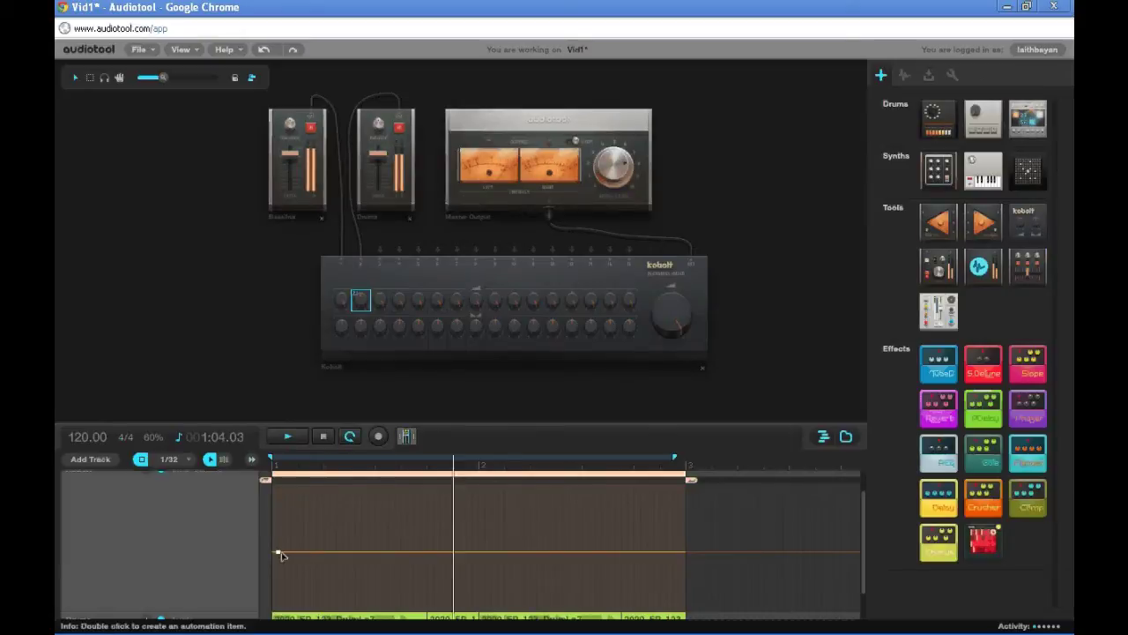
{"action": "mouse_move", "coordinate": [278, 553]}
{"action": "left_click_drag", "start_coordinate": [279, 553], "coordinate": [273, 615]}
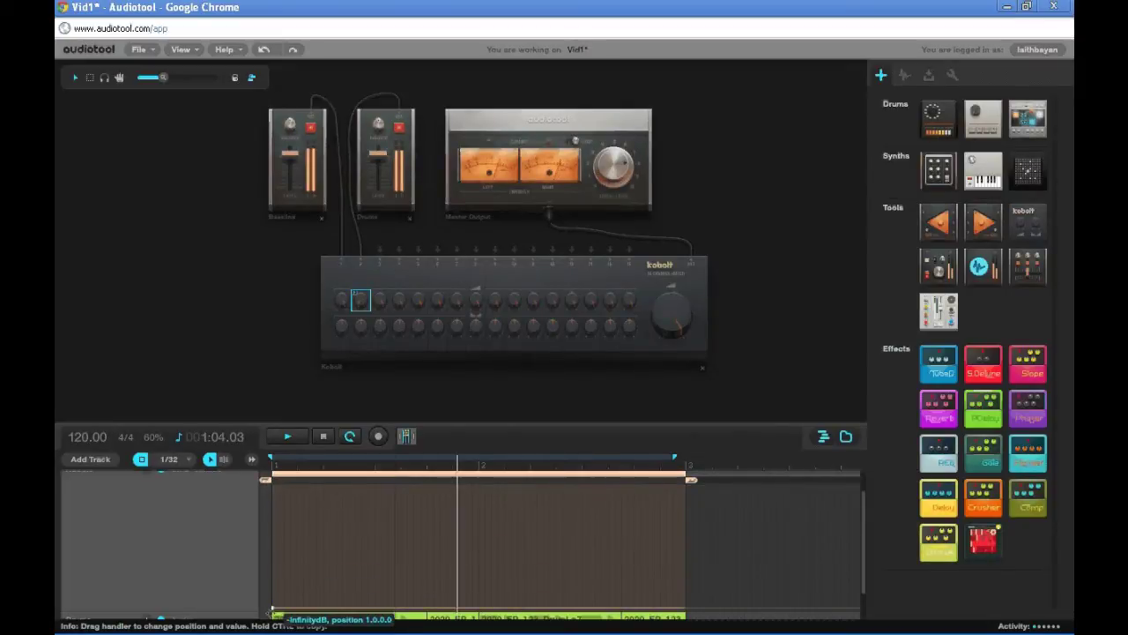
{"action": "left_click_drag", "start_coordinate": [273, 614], "coordinate": [272, 551]}
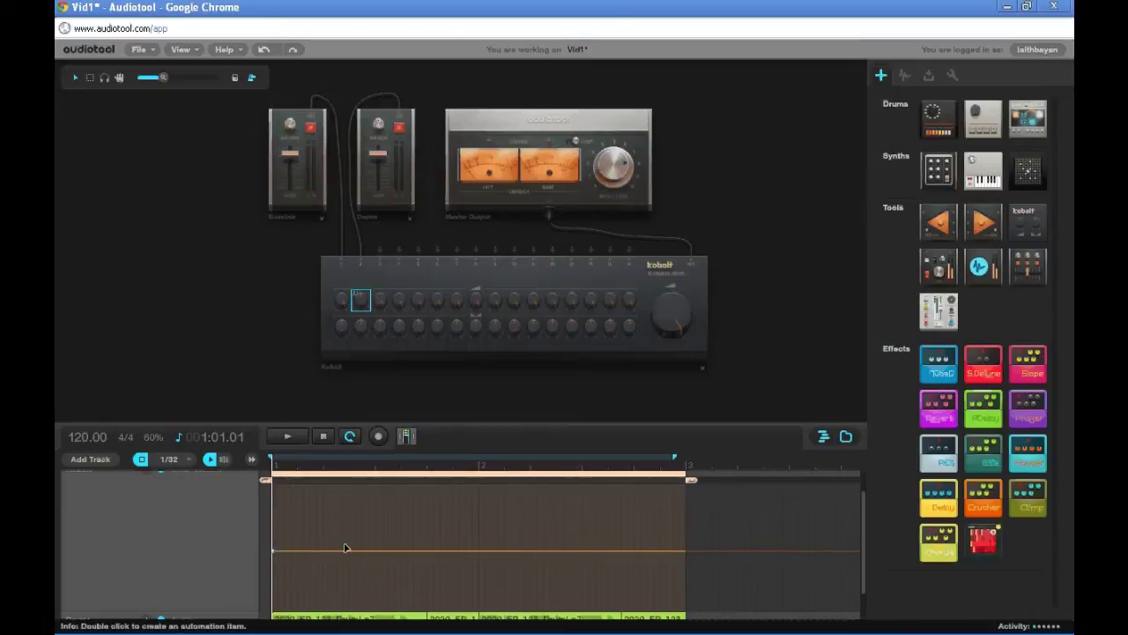
Add three automation points: a high one early in bar 1, a low dip, and a raised one near bar 2's end
{"action": "double_click", "coordinate": [373, 516]}
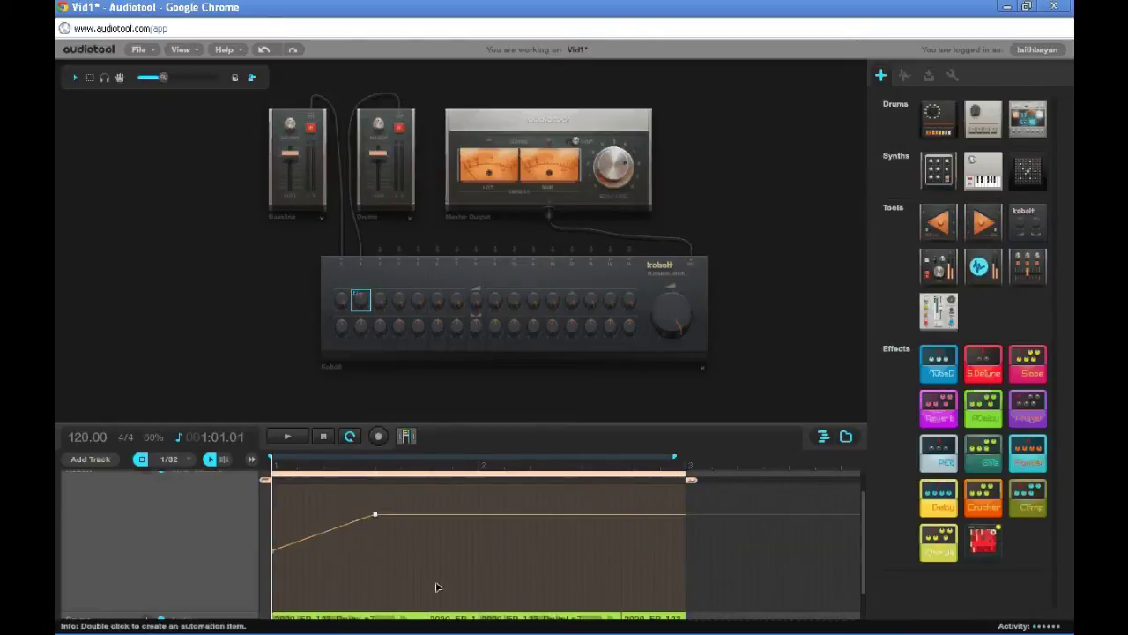
{"action": "double_click", "coordinate": [474, 595]}
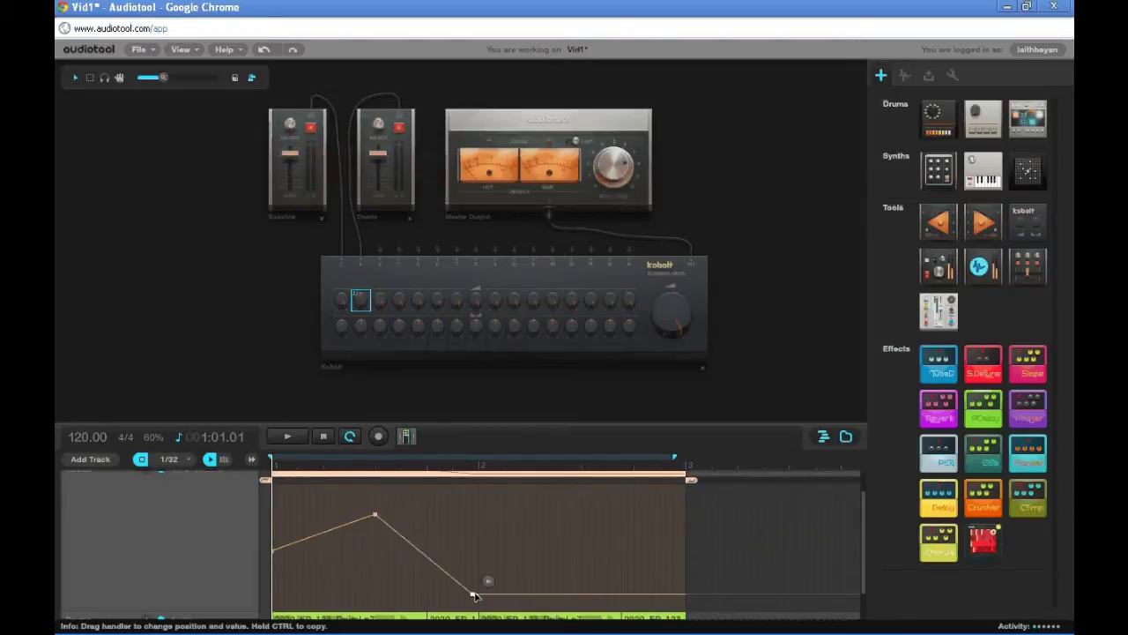
{"action": "double_click", "coordinate": [584, 492]}
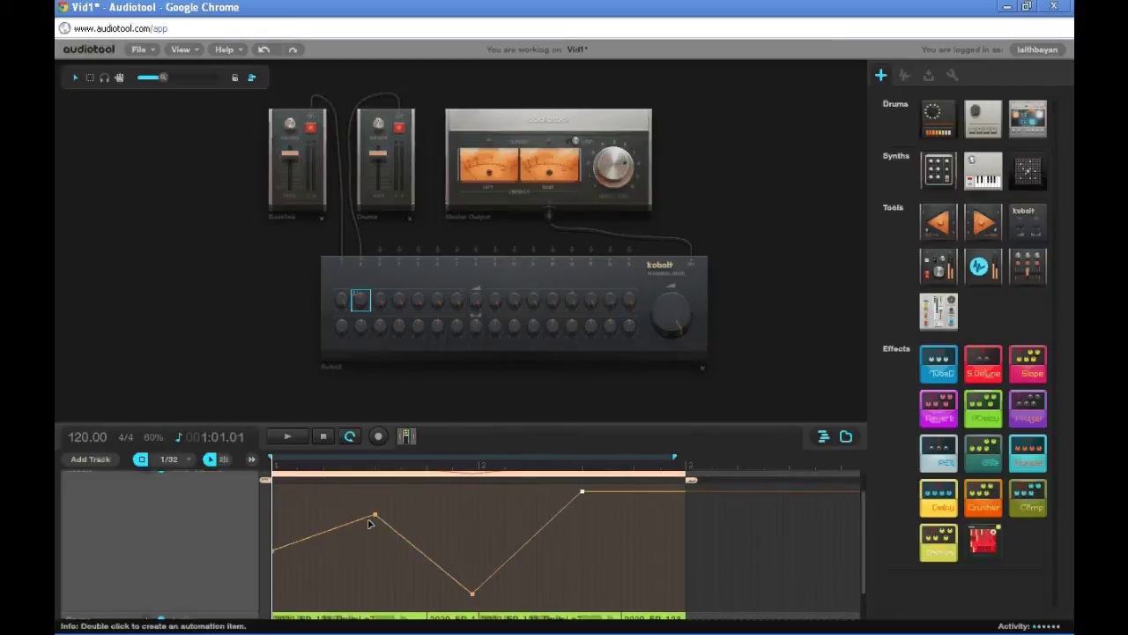
Zoom in on the mixer knobs and play the song to hear the volume automation
{"action": "left_click_drag", "start_coordinate": [162, 77], "coordinate": [211, 78]}
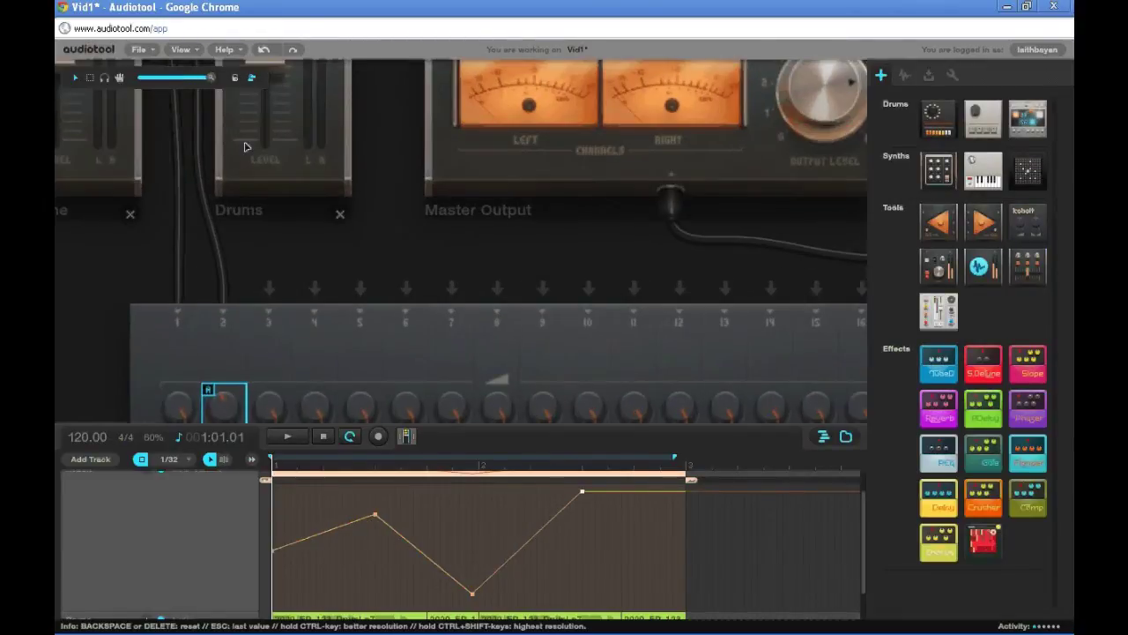
{"action": "left_click_drag", "start_coordinate": [305, 235], "coordinate": [406, 123]}
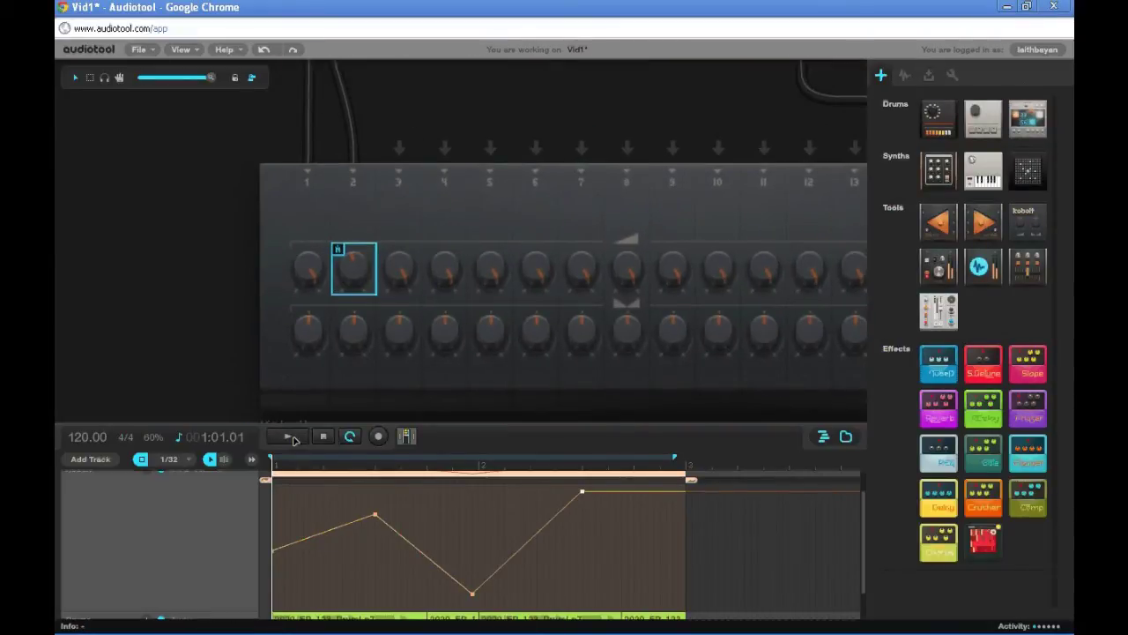
{"action": "left_click", "coordinate": [291, 438]}
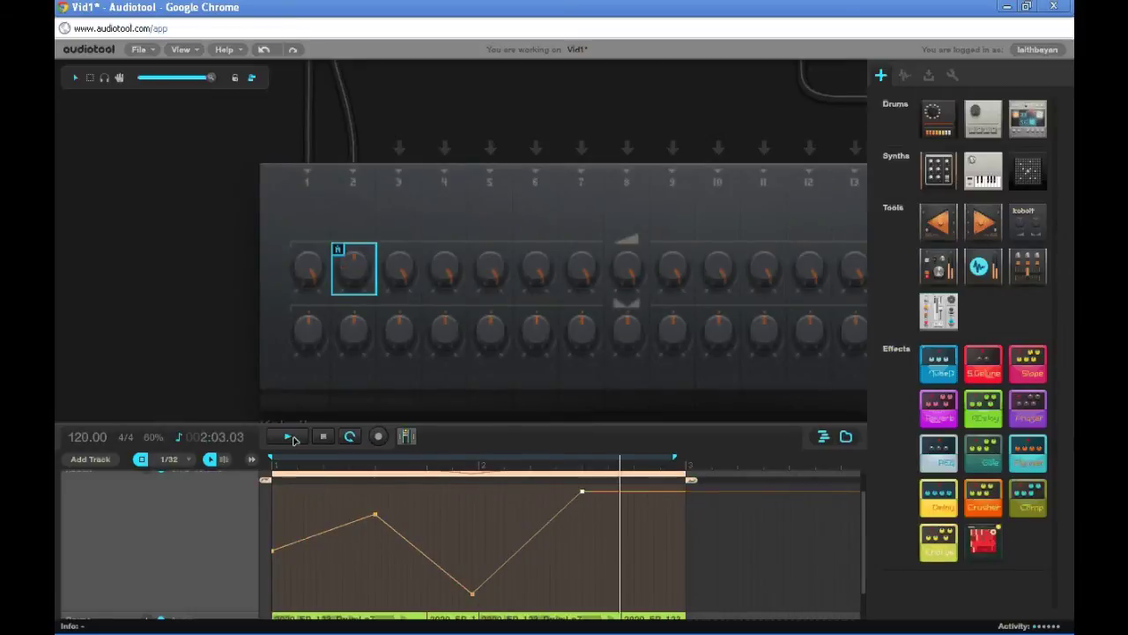
{"action": "left_click", "coordinate": [291, 437]}
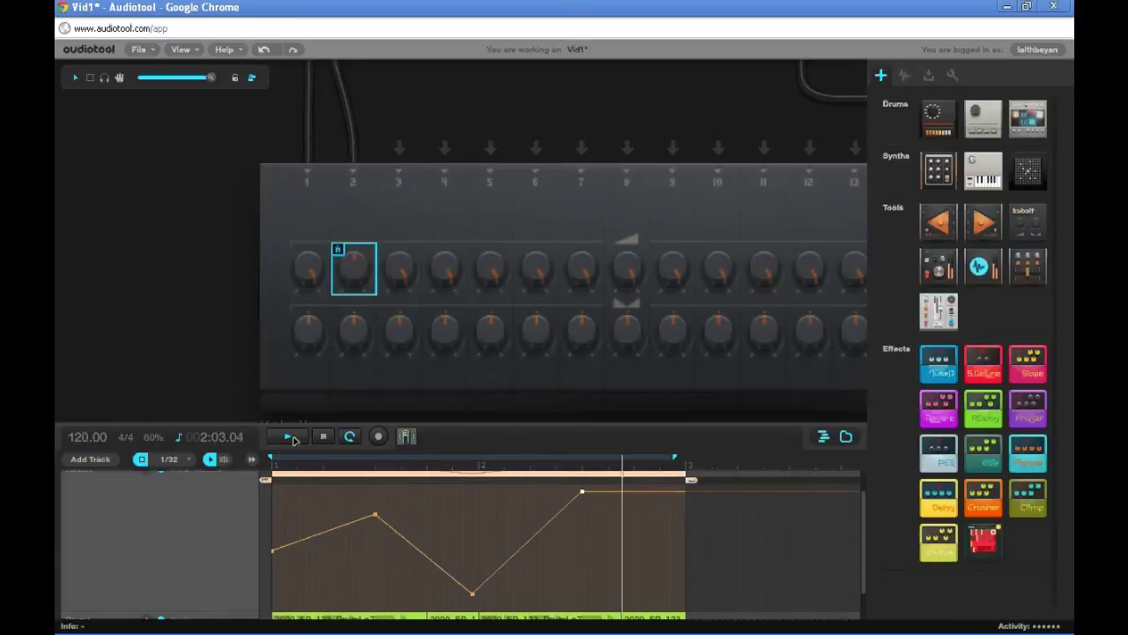
{"action": "left_click", "coordinate": [325, 438]}
{"action": "left_click", "coordinate": [325, 438]}
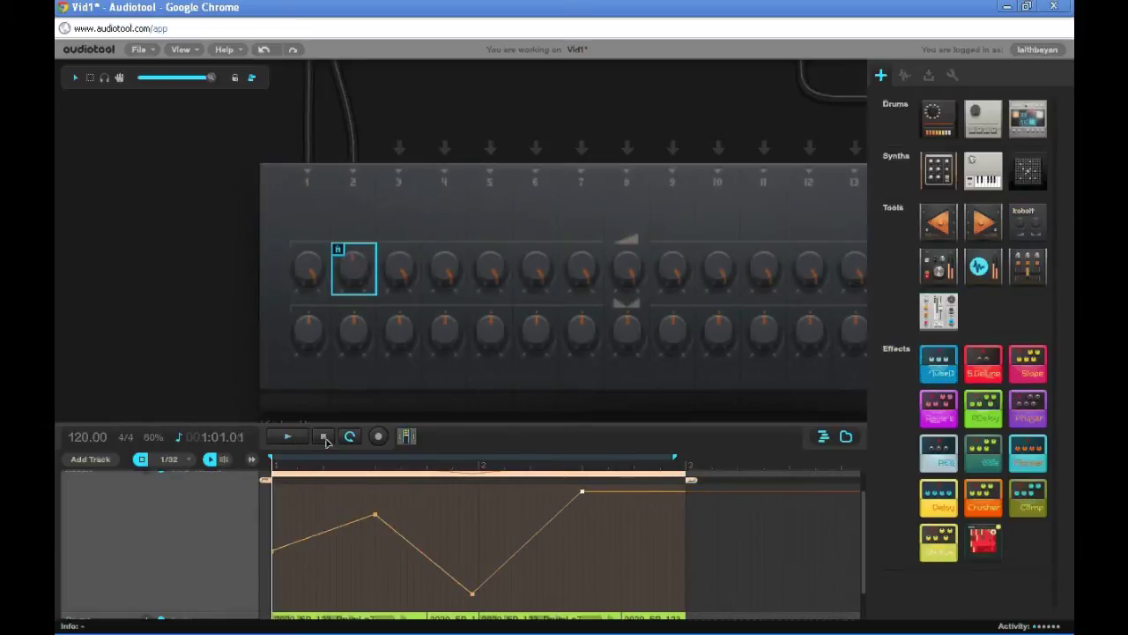
{"action": "mouse_move", "coordinate": [374, 517]}
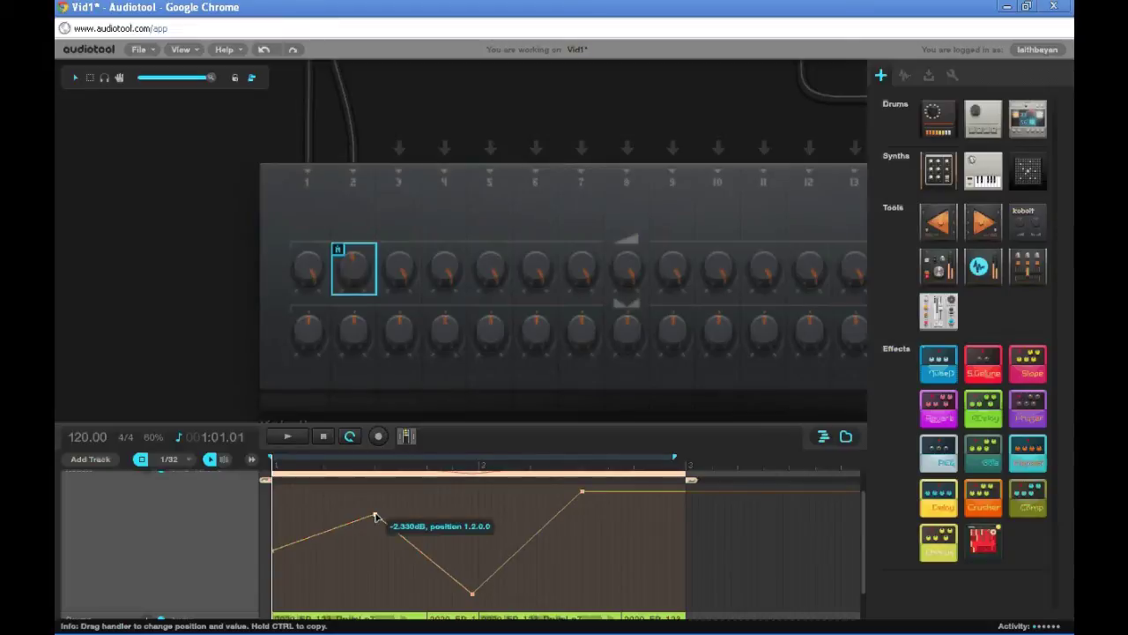
{"action": "mouse_move", "coordinate": [582, 495]}
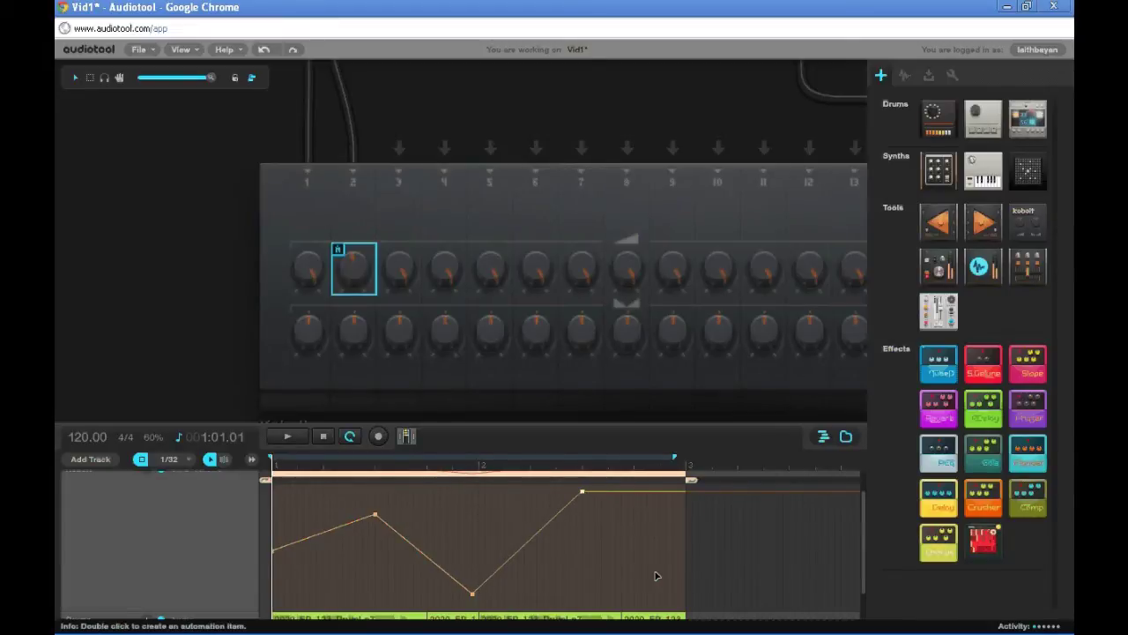
Remove all three added points from the channel 2 volume curve
{"action": "left_click_drag", "start_coordinate": [582, 494], "coordinate": [616, 594]}
{"action": "mouse_move", "coordinate": [472, 596]}
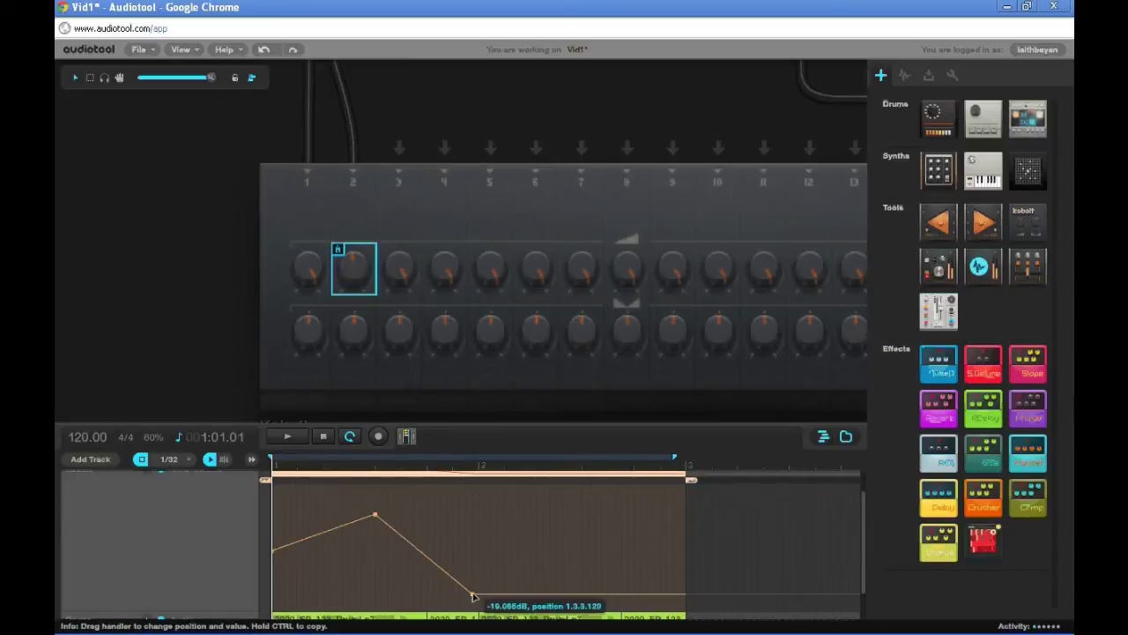
{"action": "double_click", "coordinate": [472, 596]}
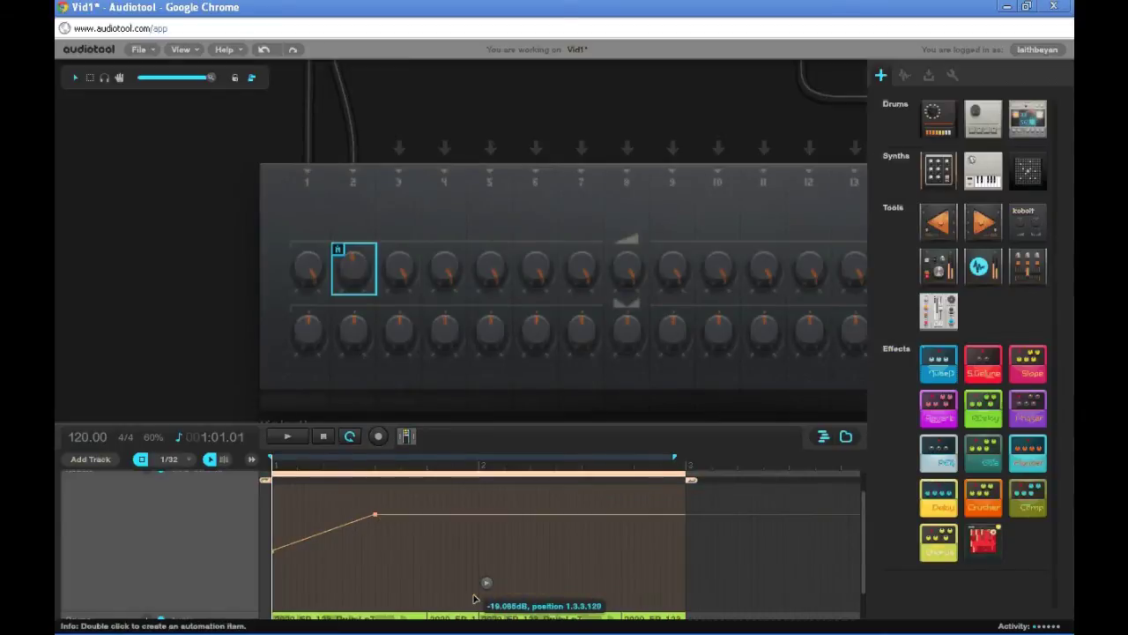
{"action": "double_click", "coordinate": [374, 517]}
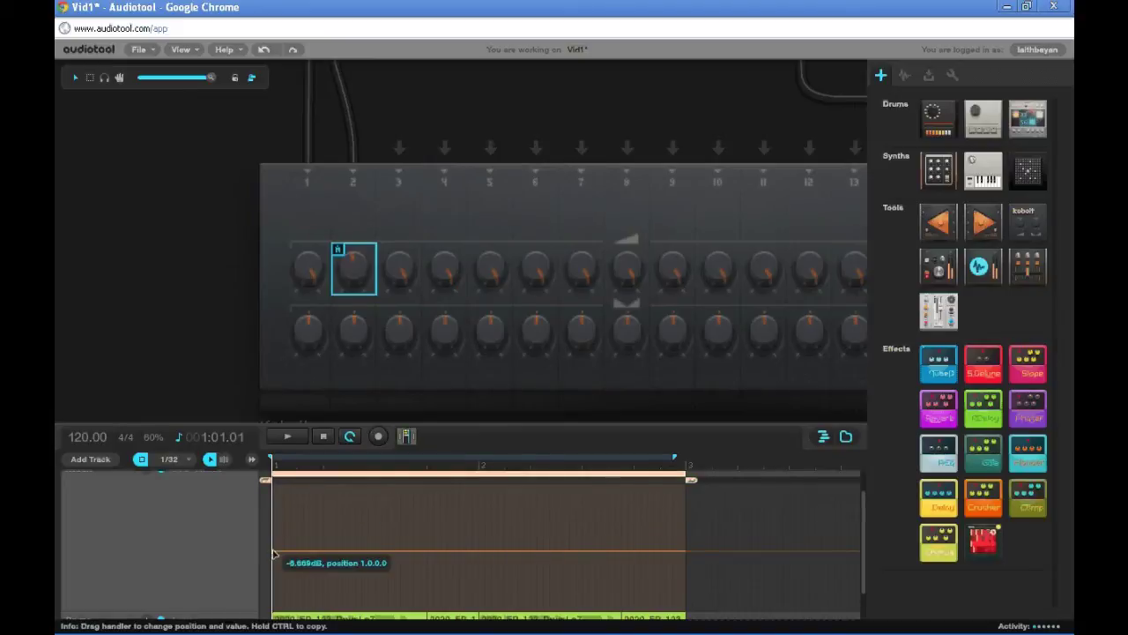
Fine-tune the flat volume level up and down while the song plays
{"action": "left_click_drag", "start_coordinate": [271, 551], "coordinate": [272, 562]}
{"action": "left_click", "coordinate": [284, 437]}
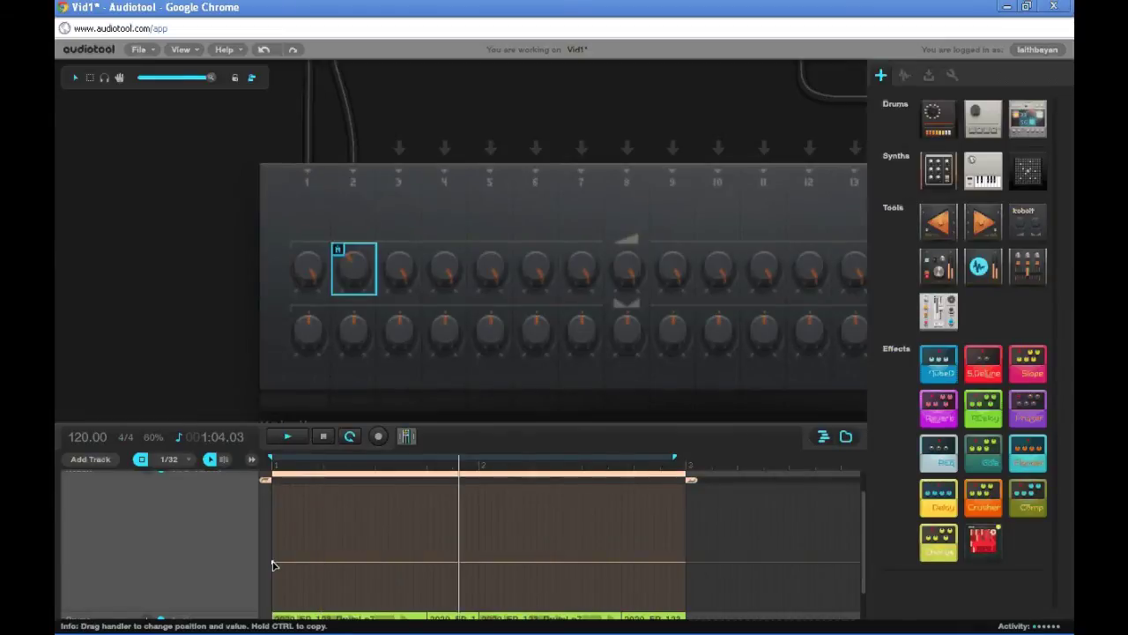
{"action": "mouse_move", "coordinate": [273, 565]}
{"action": "left_click_drag", "start_coordinate": [272, 565], "coordinate": [273, 557]}
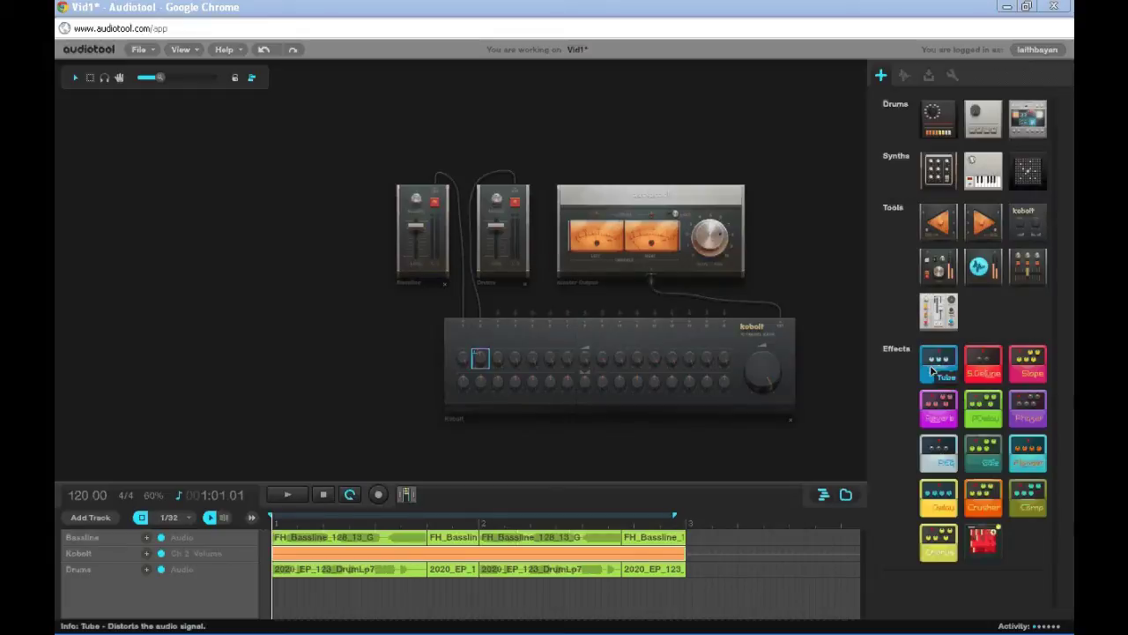
Drop a Tube distortion pedal onto the desktop and zoom in on the devices
{"action": "left_click_drag", "start_coordinate": [932, 371], "coordinate": [372, 266]}
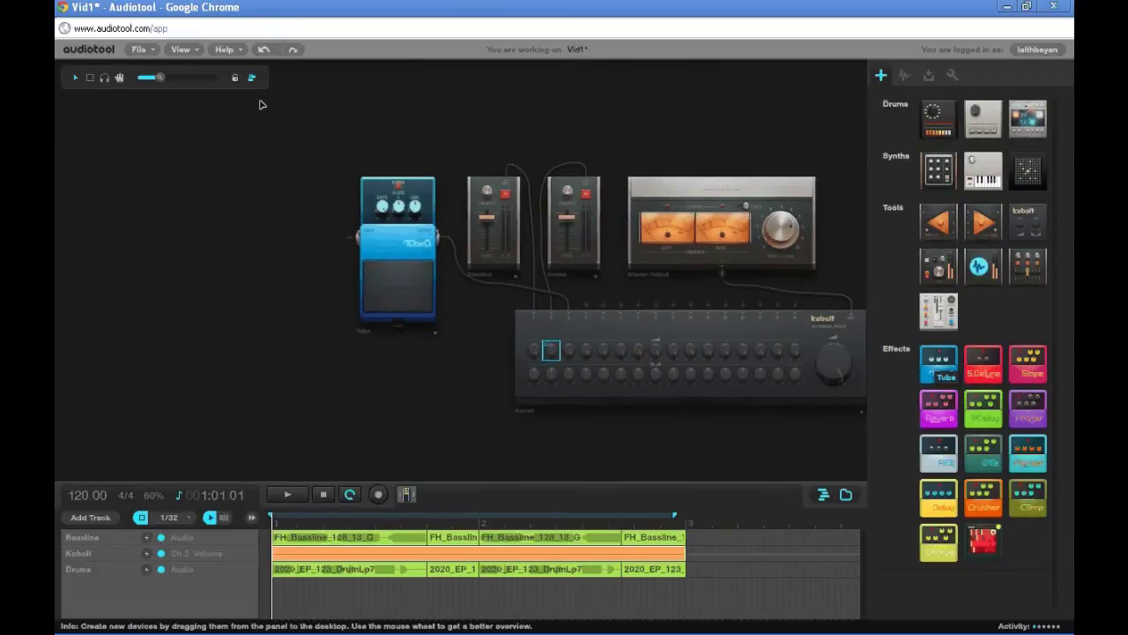
{"action": "left_click_drag", "start_coordinate": [159, 77], "coordinate": [185, 77]}
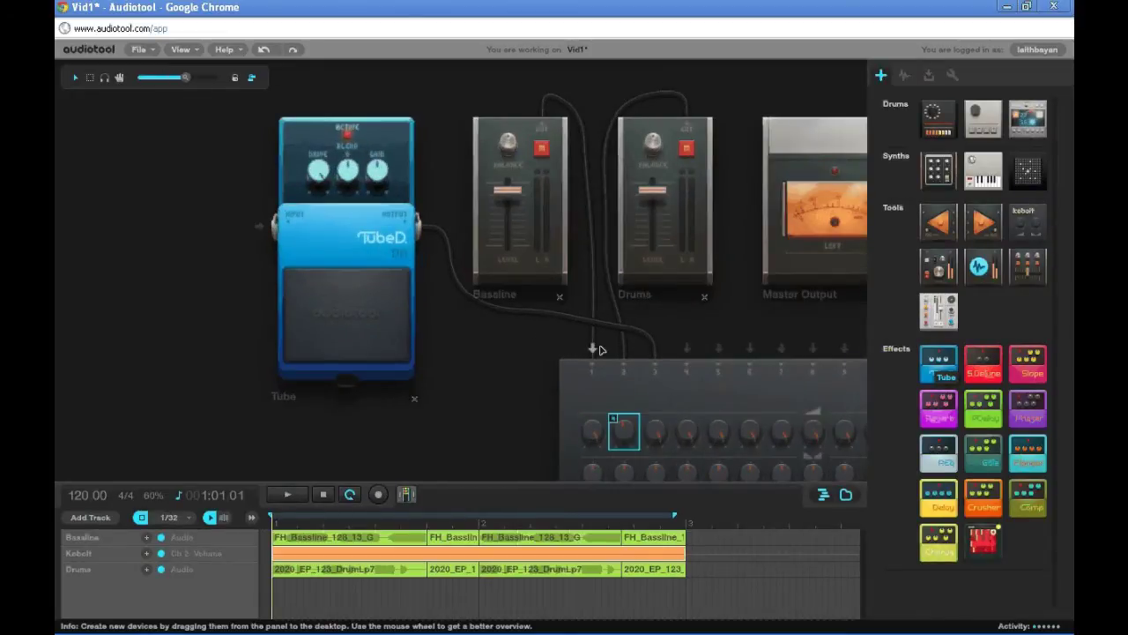
Patch Bassline into the Tube input and Tube output into mixer input 1, placing Bassline left of the pedal
{"action": "left_click_drag", "start_coordinate": [655, 348], "coordinate": [507, 334]}
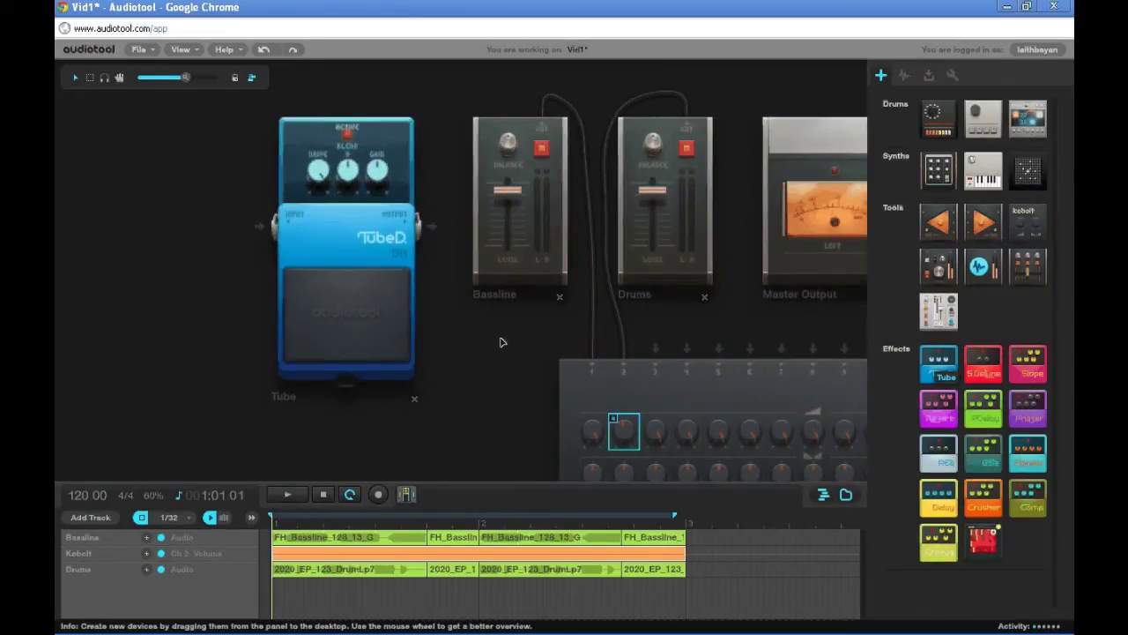
{"action": "left_click_drag", "start_coordinate": [591, 350], "coordinate": [589, 321]}
{"action": "left_click_drag", "start_coordinate": [542, 106], "coordinate": [542, 107]}
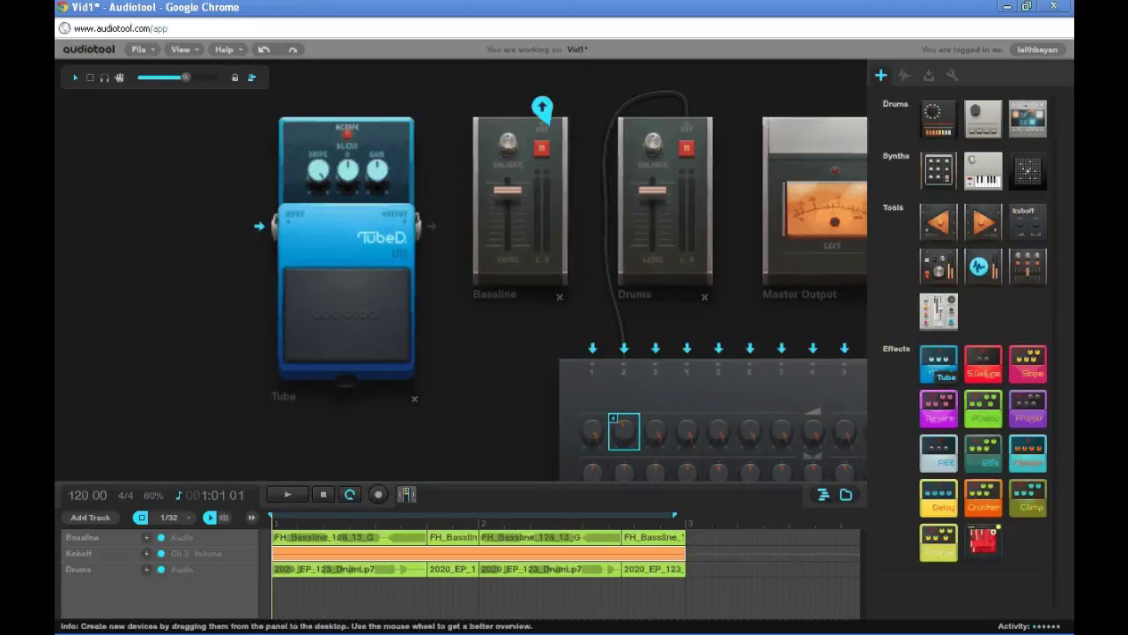
{"action": "left_click_drag", "start_coordinate": [542, 106], "coordinate": [259, 225]}
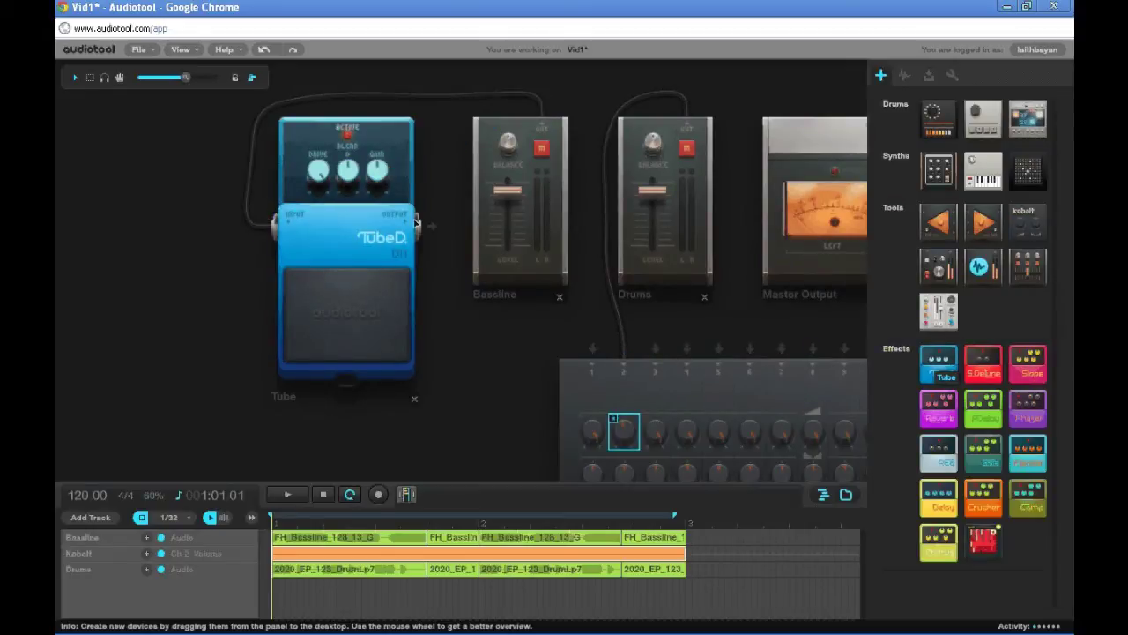
{"action": "left_click_drag", "start_coordinate": [416, 222], "coordinate": [592, 347]}
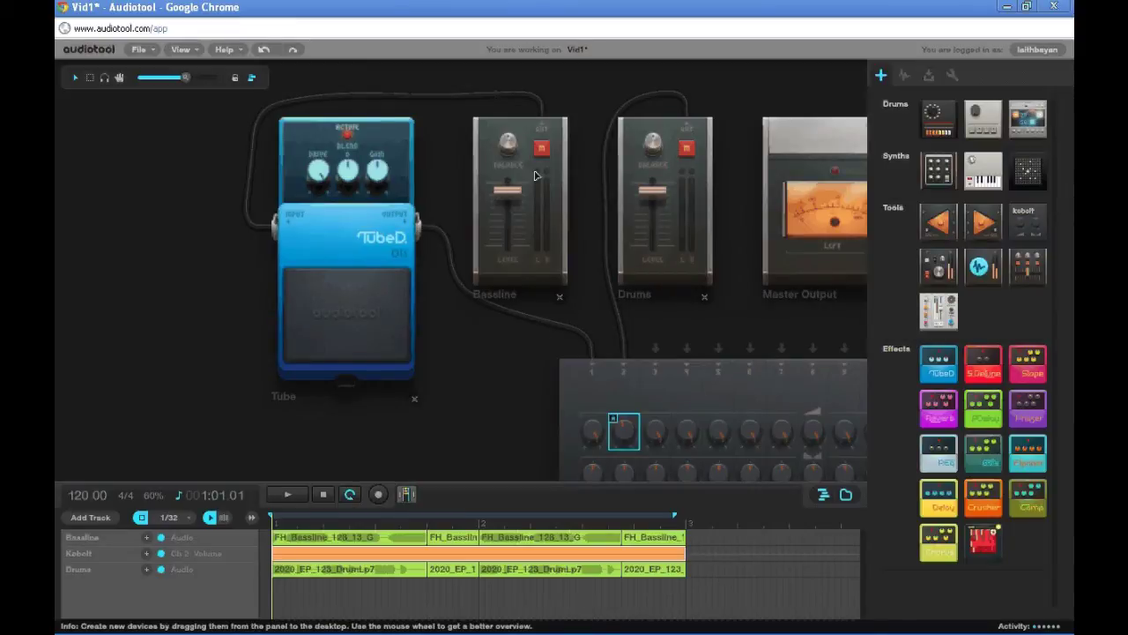
{"action": "left_click_drag", "start_coordinate": [534, 176], "coordinate": [191, 162]}
{"action": "left_click_drag", "start_coordinate": [323, 221], "coordinate": [386, 221]}
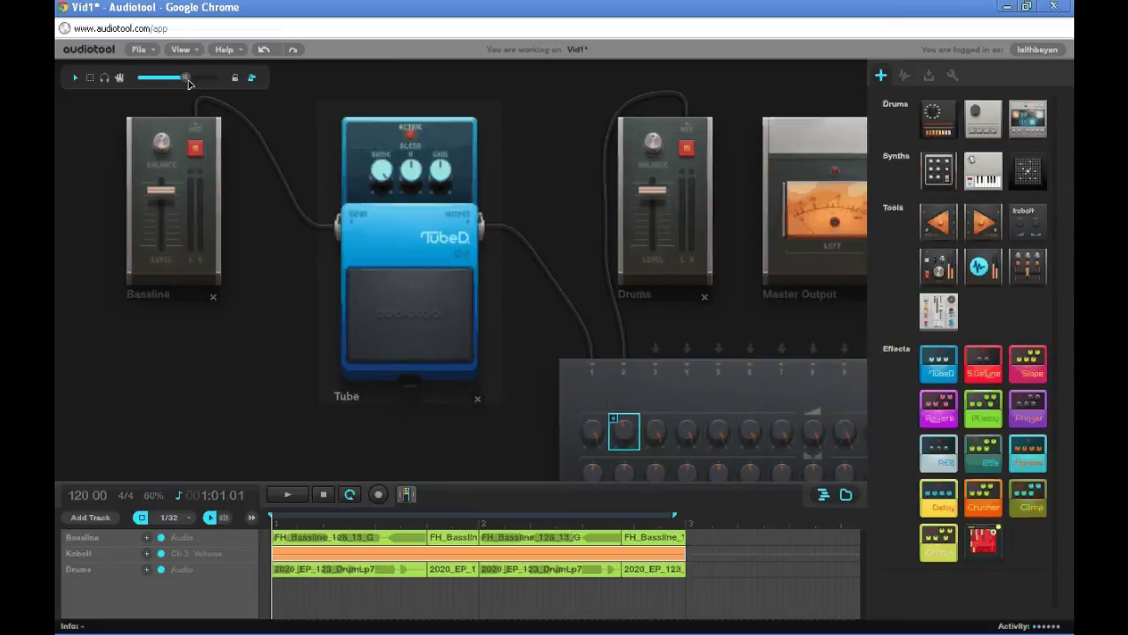
Zoom in on the Tube pedal and listen to the distorted bassline
{"action": "left_click_drag", "start_coordinate": [187, 80], "coordinate": [212, 78]}
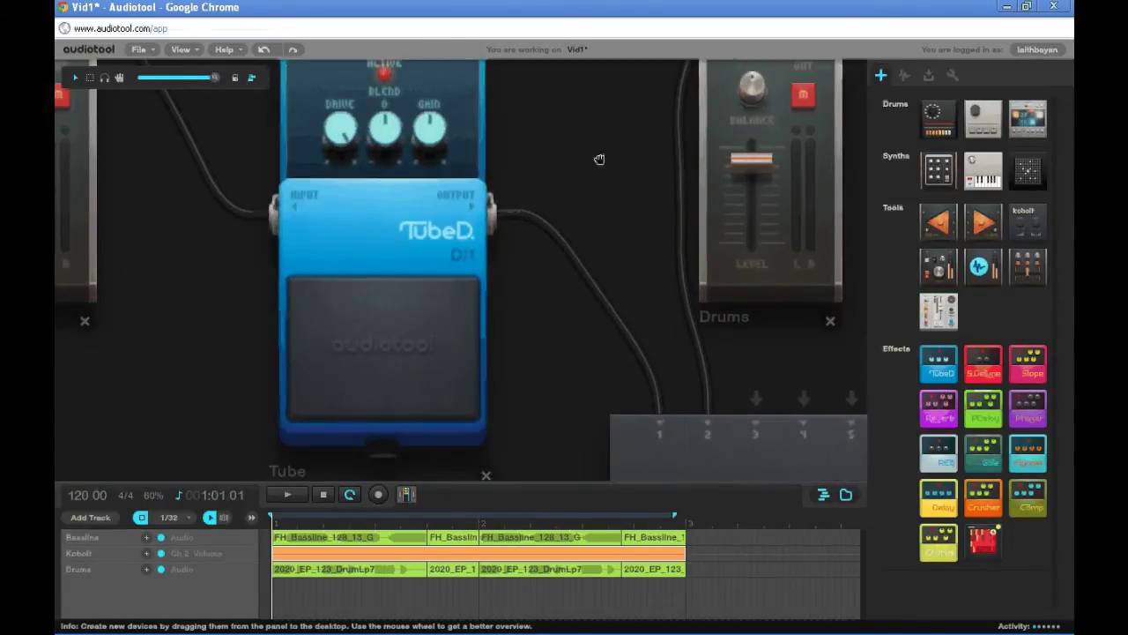
{"action": "left_click_drag", "start_coordinate": [599, 160], "coordinate": [651, 230]}
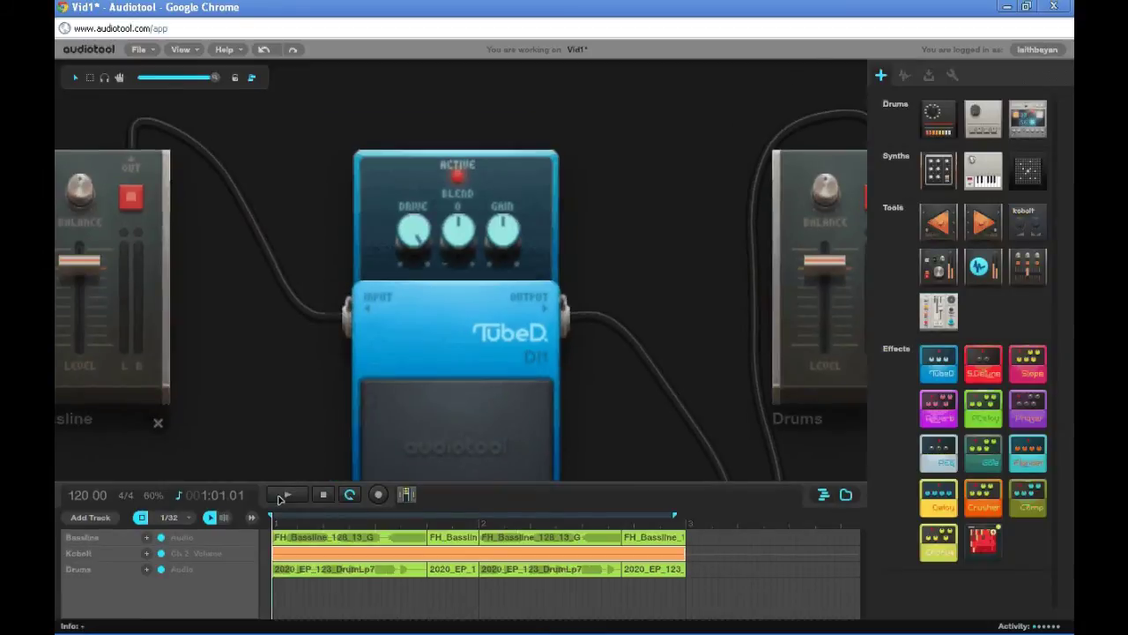
{"action": "left_click", "coordinate": [281, 496]}
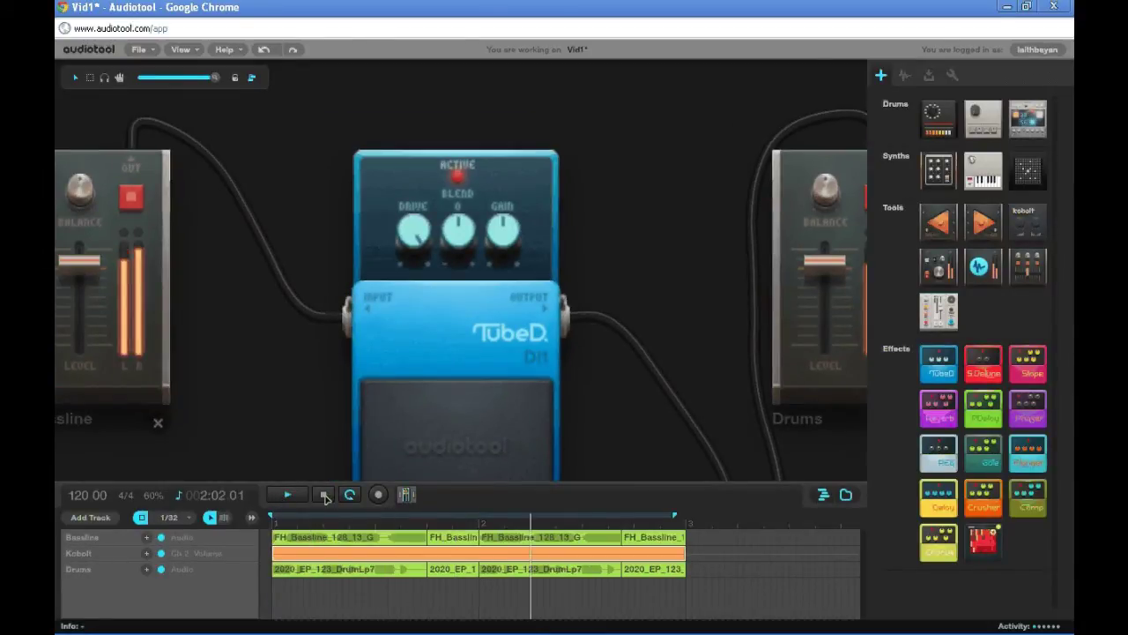
{"action": "left_click", "coordinate": [324, 496]}
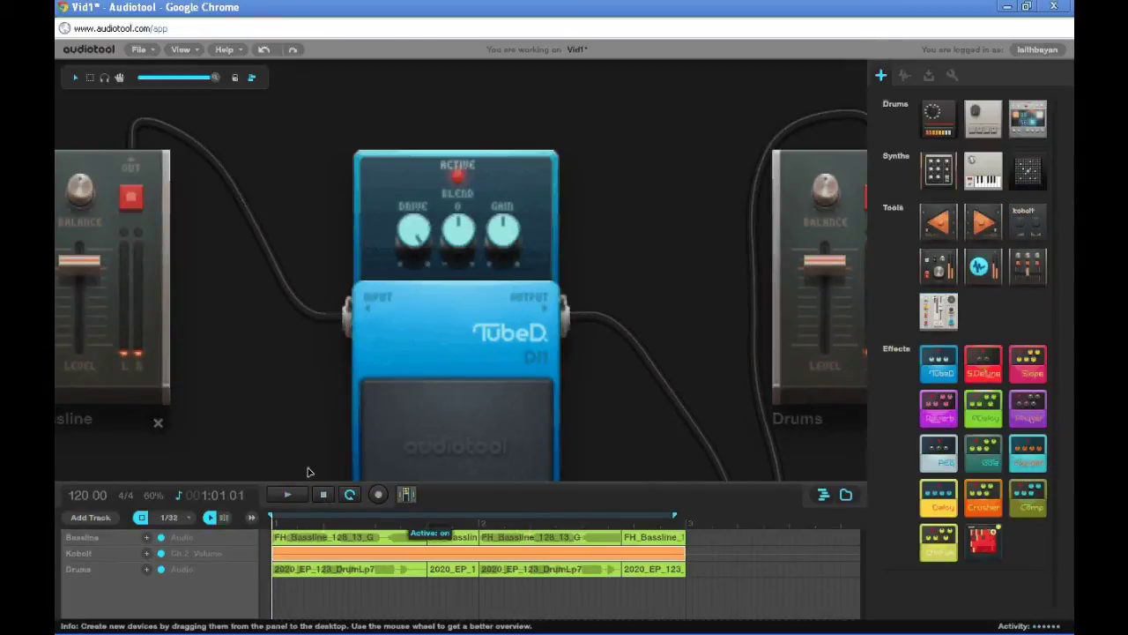
{"action": "key", "text": "XF86AudioLowerVolume"}
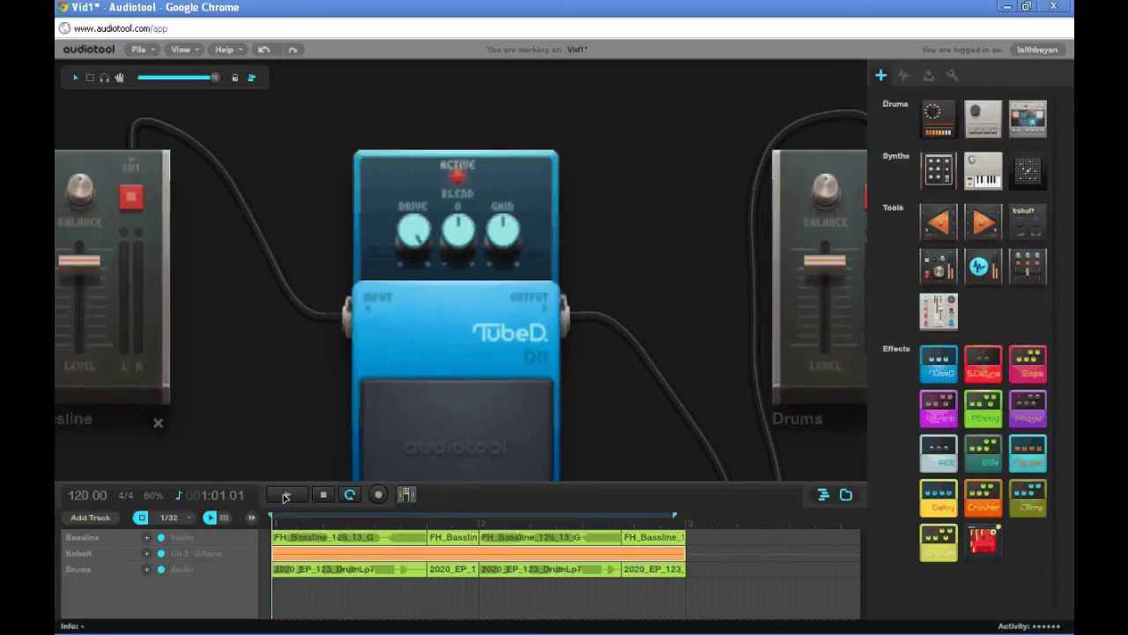
{"action": "key", "text": "space"}
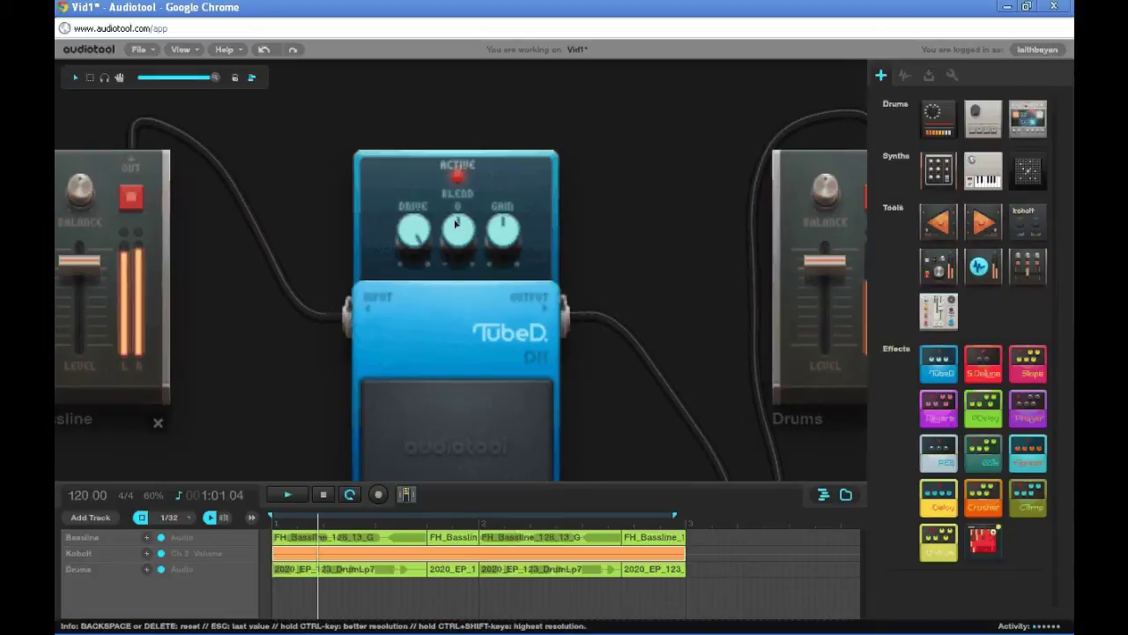
Raise the Tube Gain to about 2.6 dB and lower Drive to about 80% during playback
{"action": "mouse_move", "coordinate": [490, 231]}
{"action": "left_mouse_down"}
{"action": "mouse_move", "coordinate": [499, 144]}
{"action": "mouse_move", "coordinate": [504, 328]}
{"action": "mouse_move", "coordinate": [496, 236]}
{"action": "left_mouse_up"}
{"action": "left_click_drag", "start_coordinate": [413, 231], "coordinate": [411, 311]}
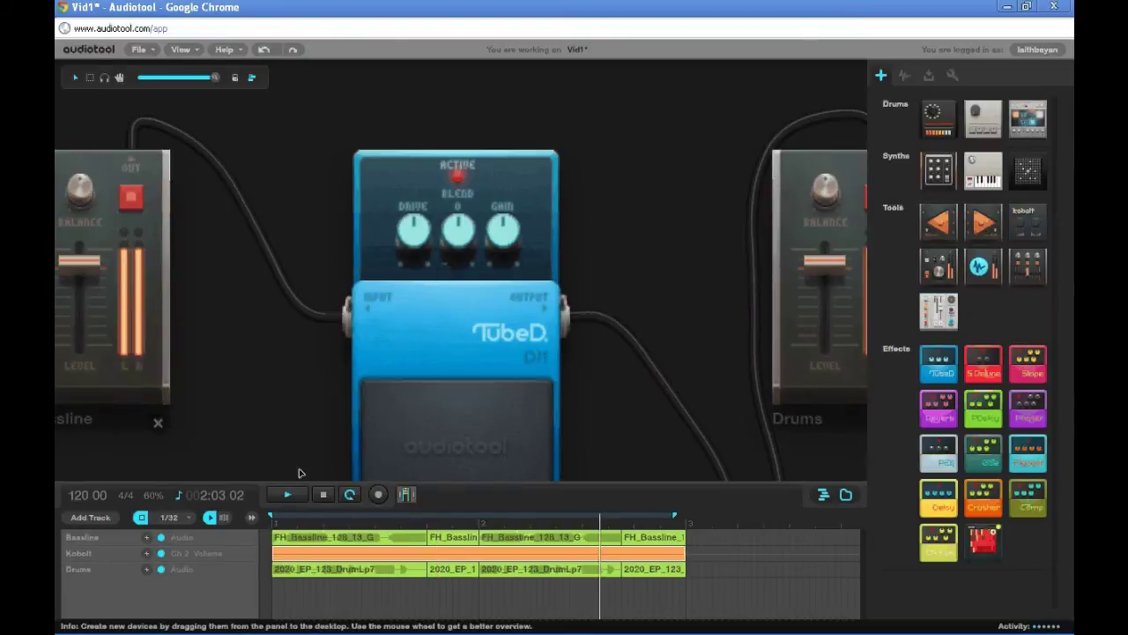
{"action": "left_click", "coordinate": [321, 497]}
{"action": "left_click_drag", "start_coordinate": [245, 395], "coordinate": [262, 348]}
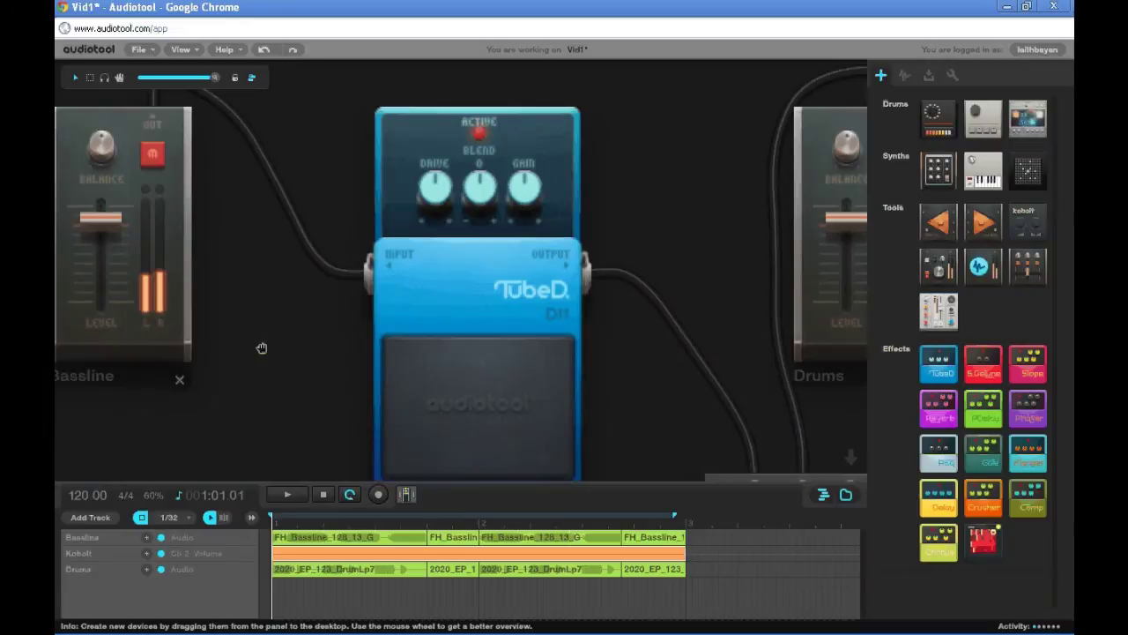
{"action": "scroll", "coordinate": [406, 205], "scroll_direction": "down", "scroll_amount": 3}
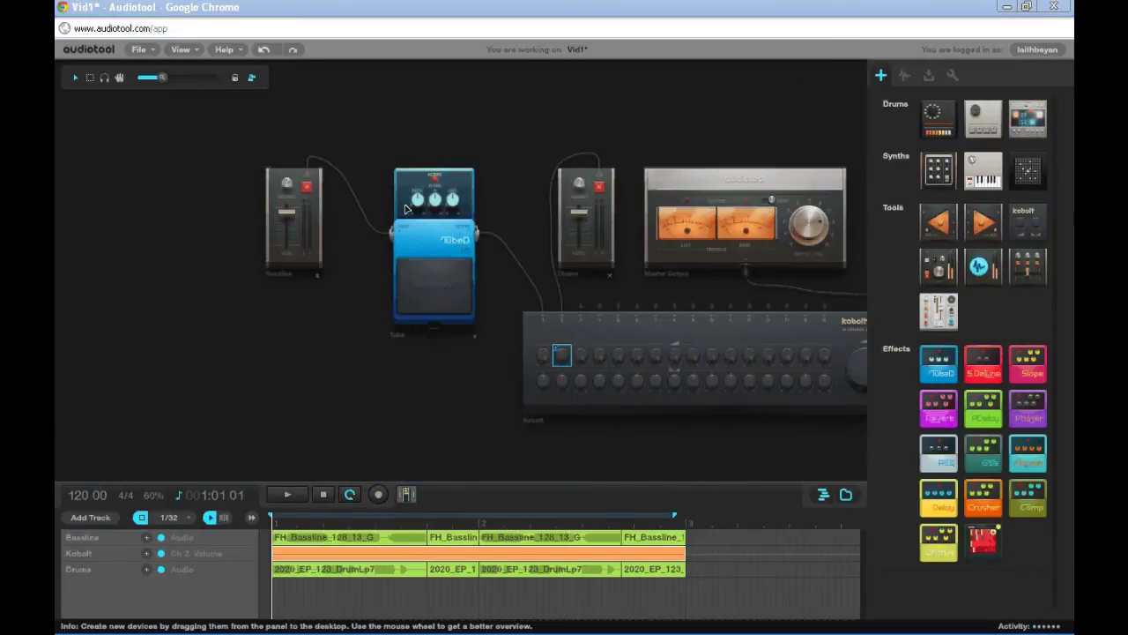
Add a Tube Drive automation track to the timeline
{"action": "left_click", "coordinate": [92, 518]}
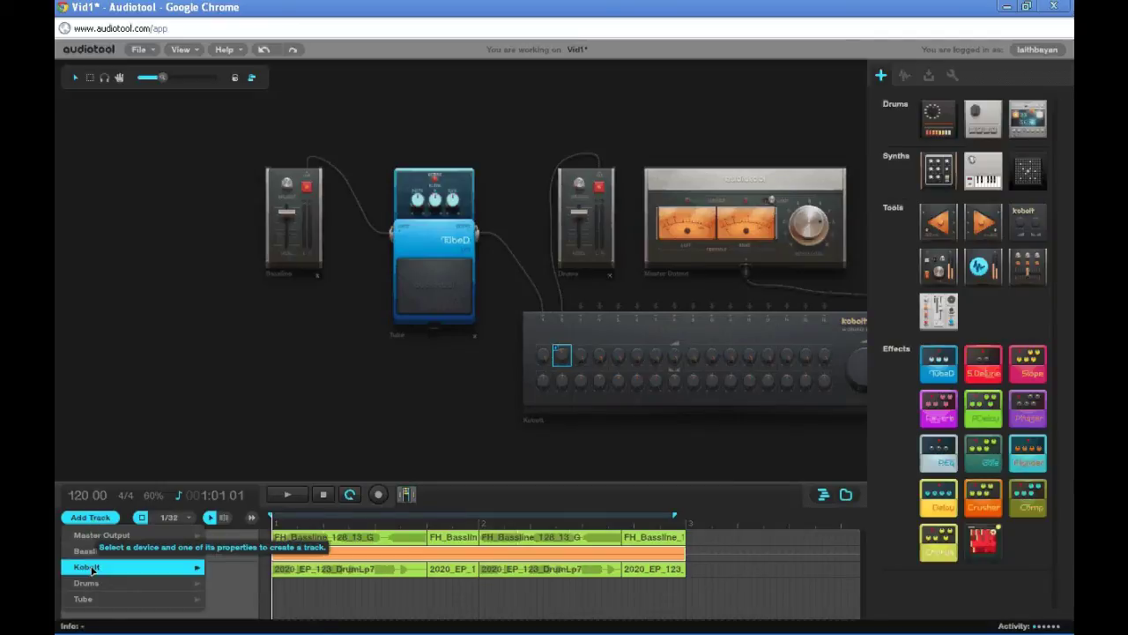
{"action": "mouse_move", "coordinate": [92, 600]}
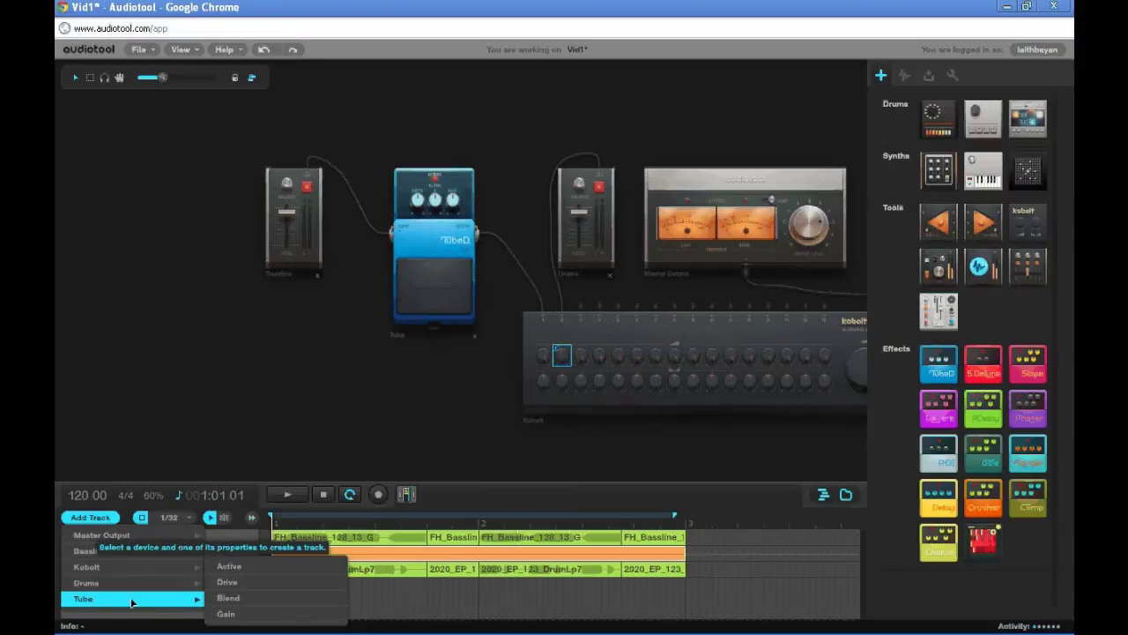
{"action": "left_click", "coordinate": [230, 585]}
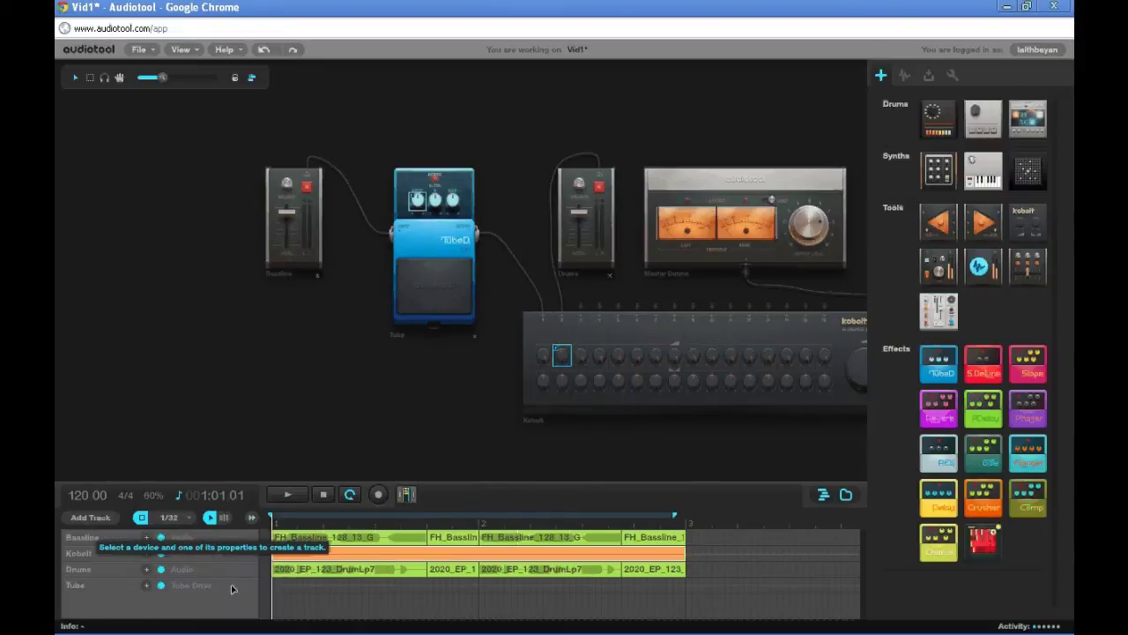
Create a Drive automation region spanning bars 1 to 3 and enlarge the timeline to show it
{"action": "double_click", "coordinate": [285, 590]}
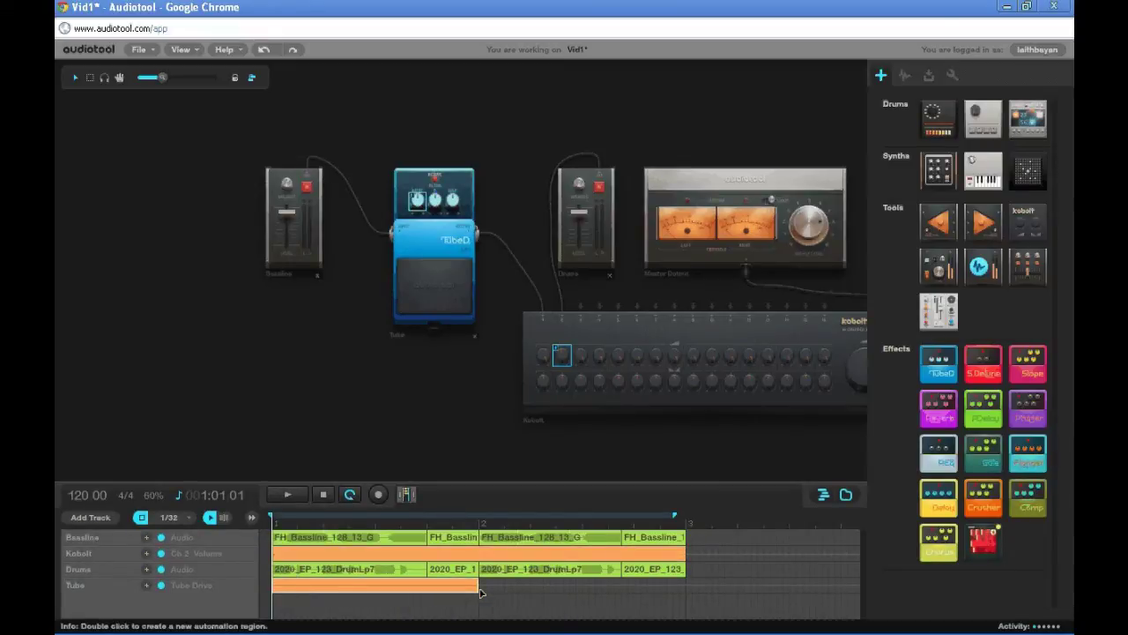
{"action": "left_click_drag", "start_coordinate": [480, 593], "coordinate": [675, 594]}
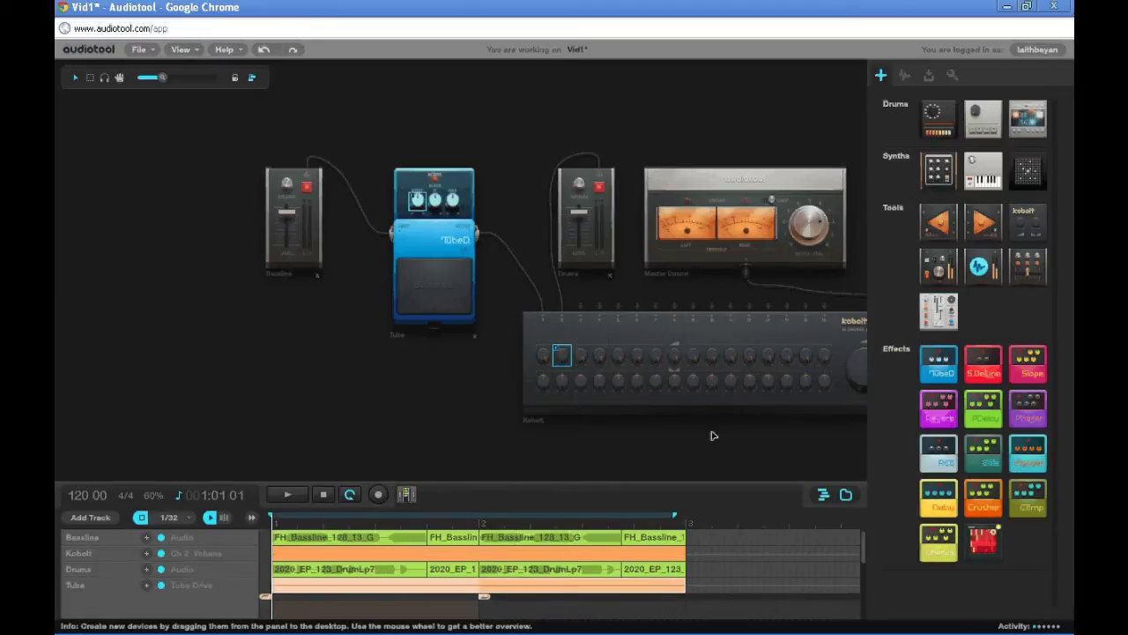
{"action": "left_click_drag", "start_coordinate": [707, 482], "coordinate": [708, 313]}
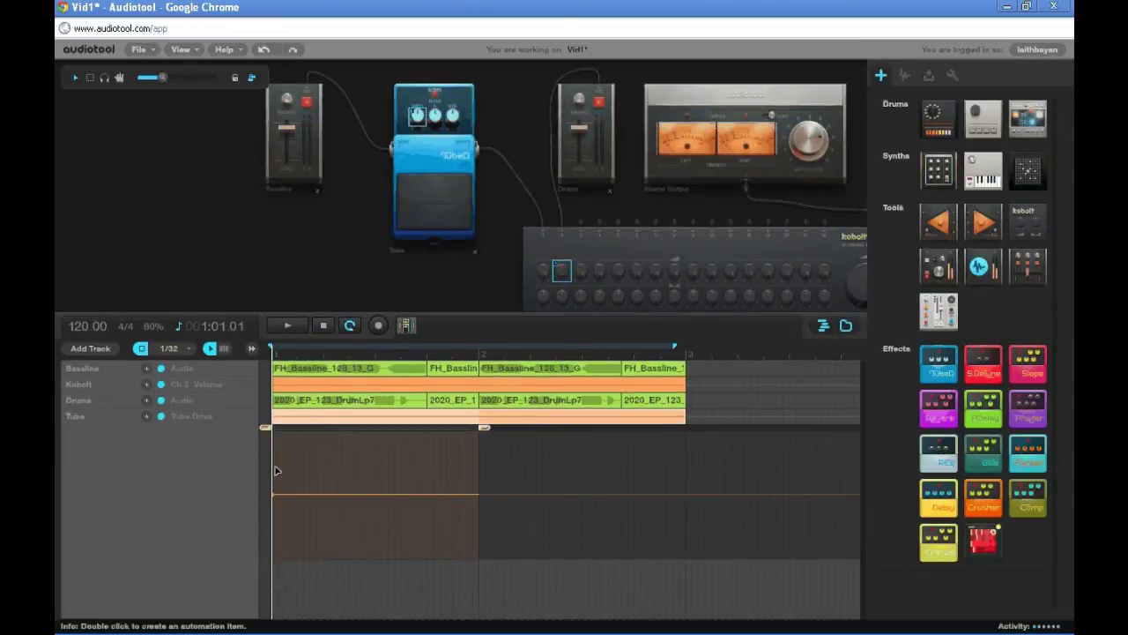
Play the song with the automation loop extended to bar 3, then stop
{"action": "left_click", "coordinate": [297, 329]}
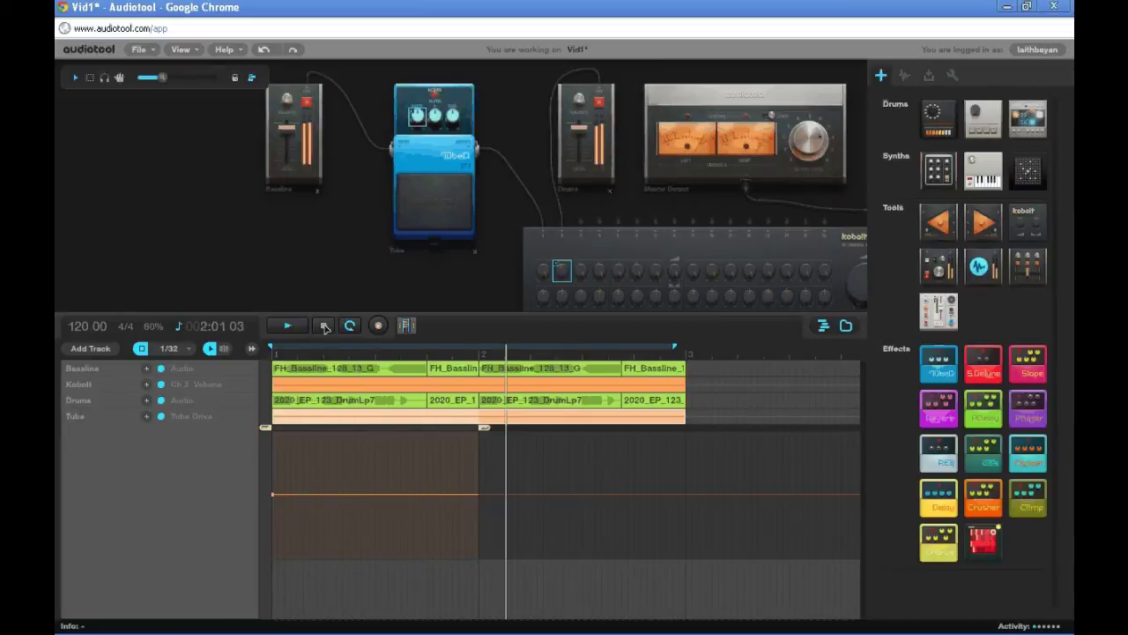
{"action": "left_click_drag", "start_coordinate": [484, 427], "coordinate": [617, 436]}
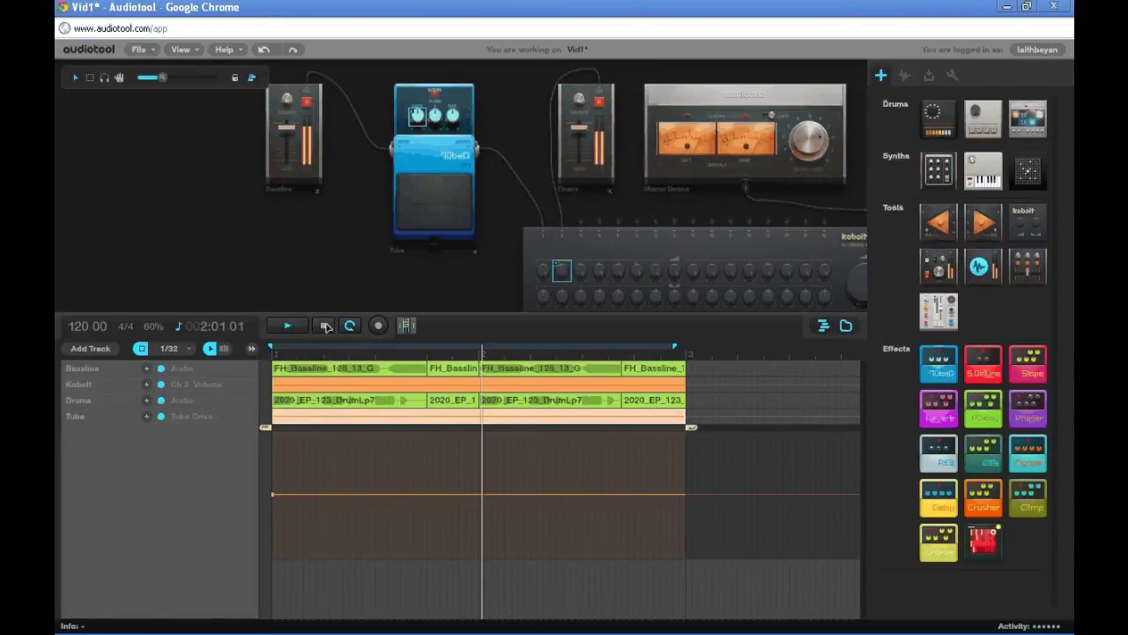
{"action": "key", "text": "space"}
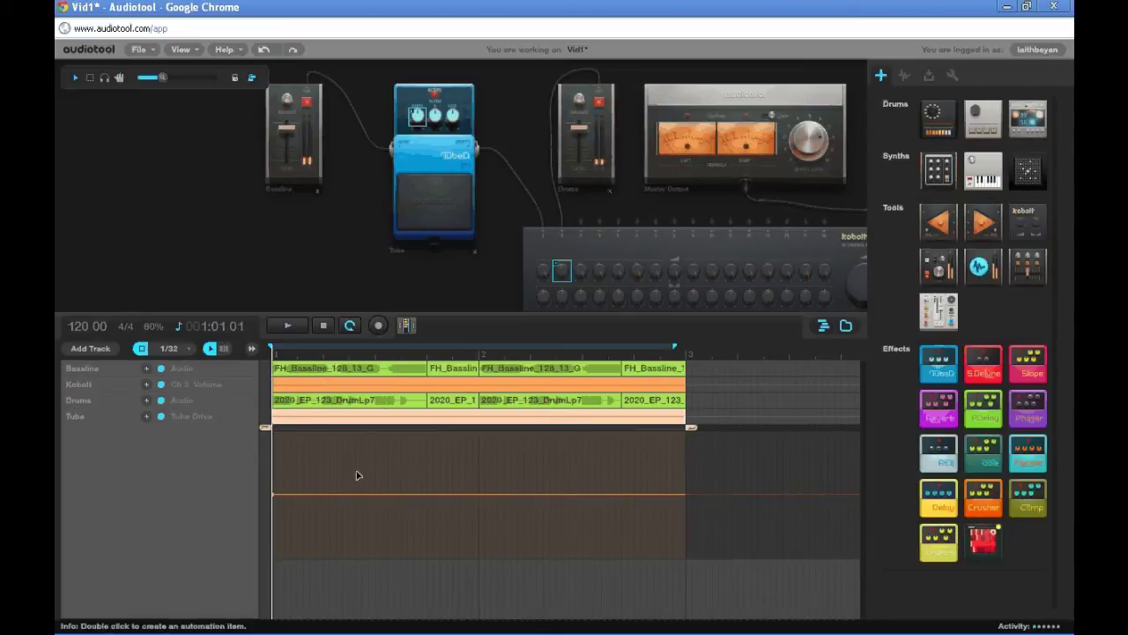
Draw rising then falling Tube Drive points (72.55%, down to 50.98%) and shorten the loop to one bar
{"action": "double_click", "coordinate": [284, 483]}
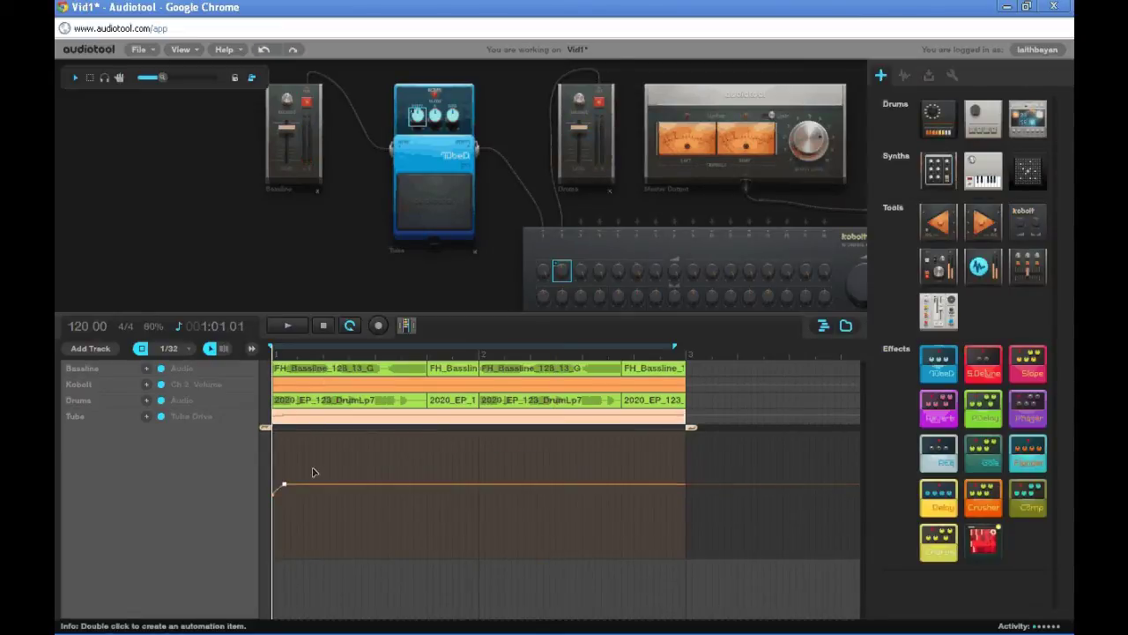
{"action": "double_click", "coordinate": [309, 470]}
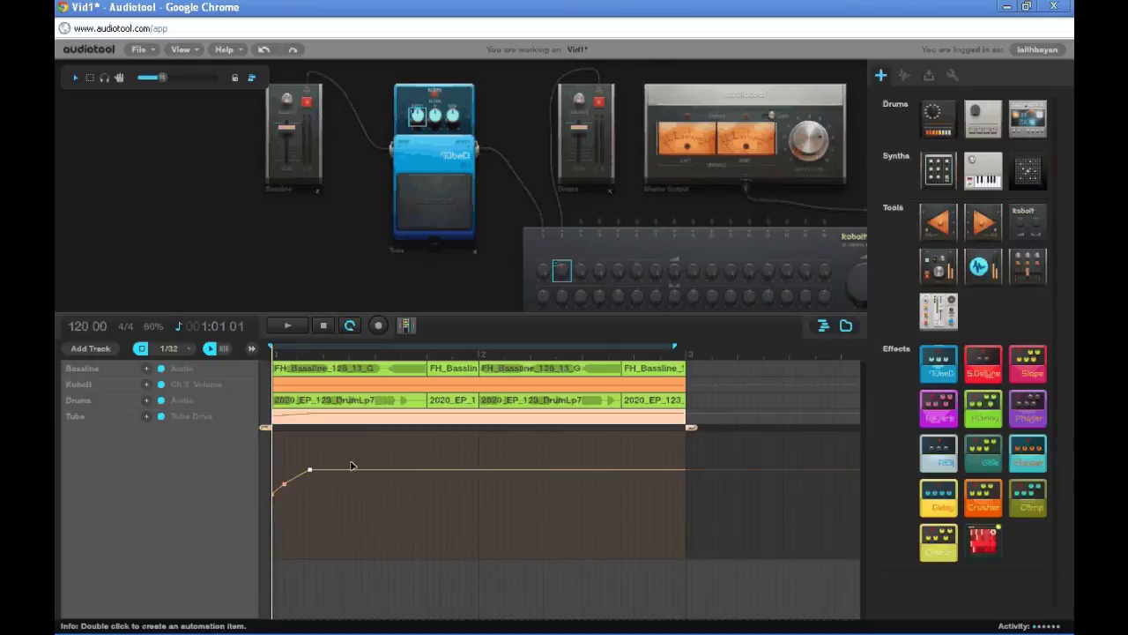
{"action": "double_click", "coordinate": [342, 461]}
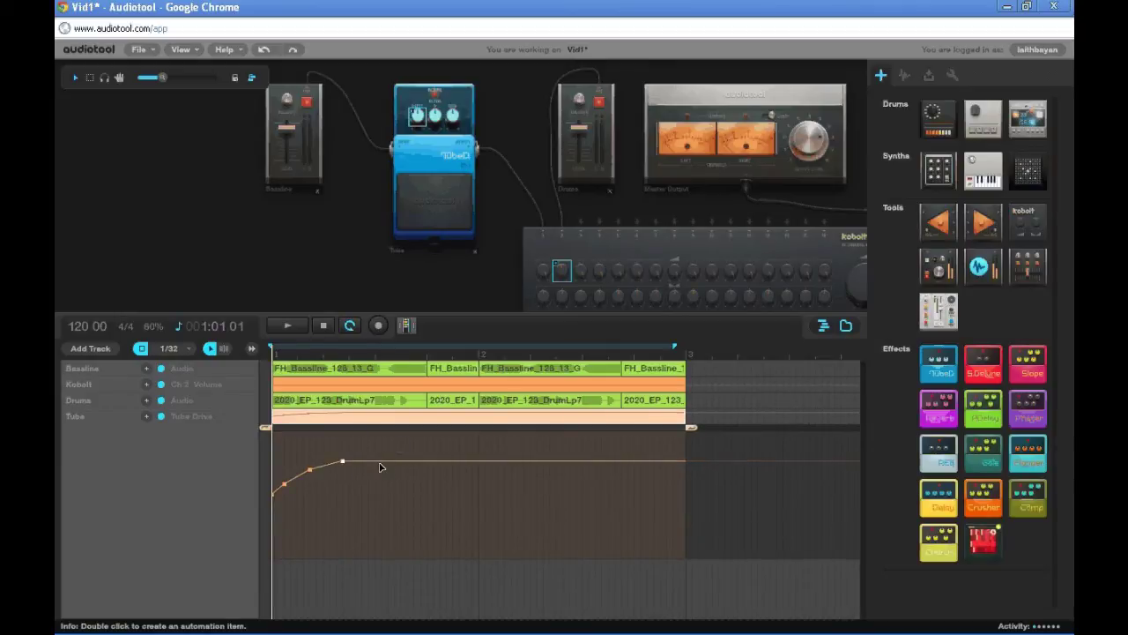
{"action": "double_click", "coordinate": [387, 461]}
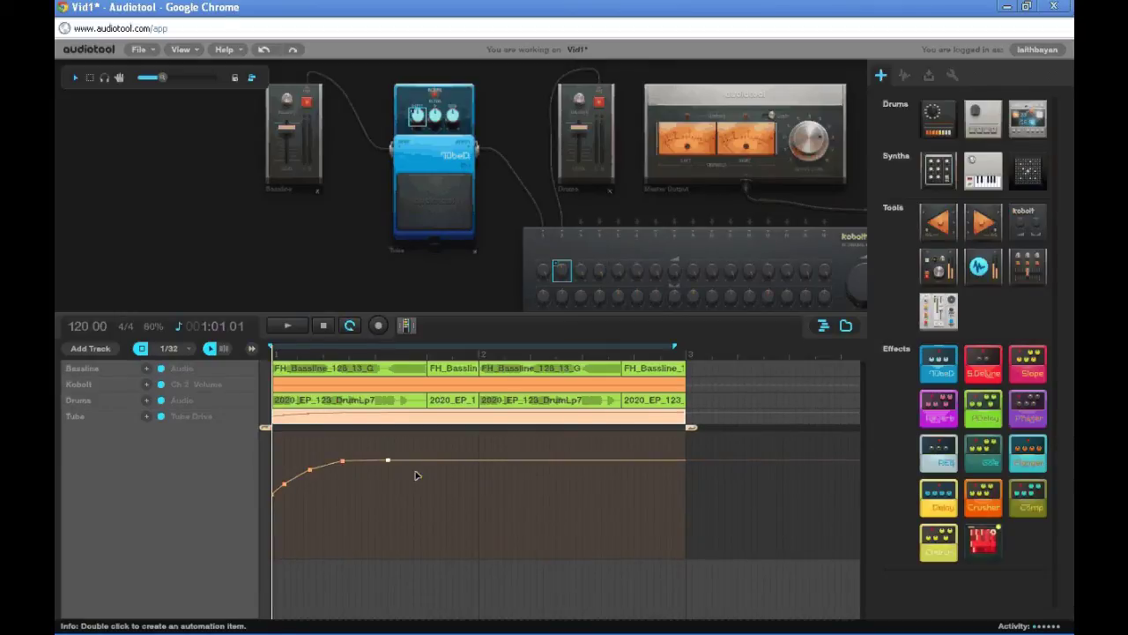
{"action": "double_click", "coordinate": [414, 474]}
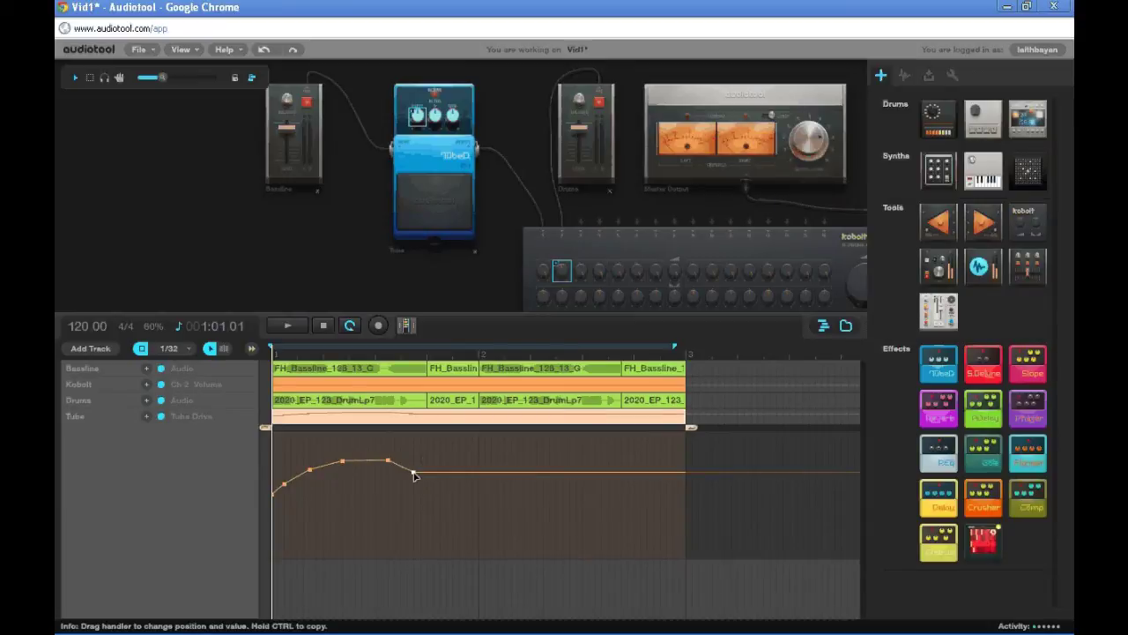
{"action": "left_click_drag", "start_coordinate": [414, 475], "coordinate": [421, 469]}
{"action": "double_click", "coordinate": [439, 479]}
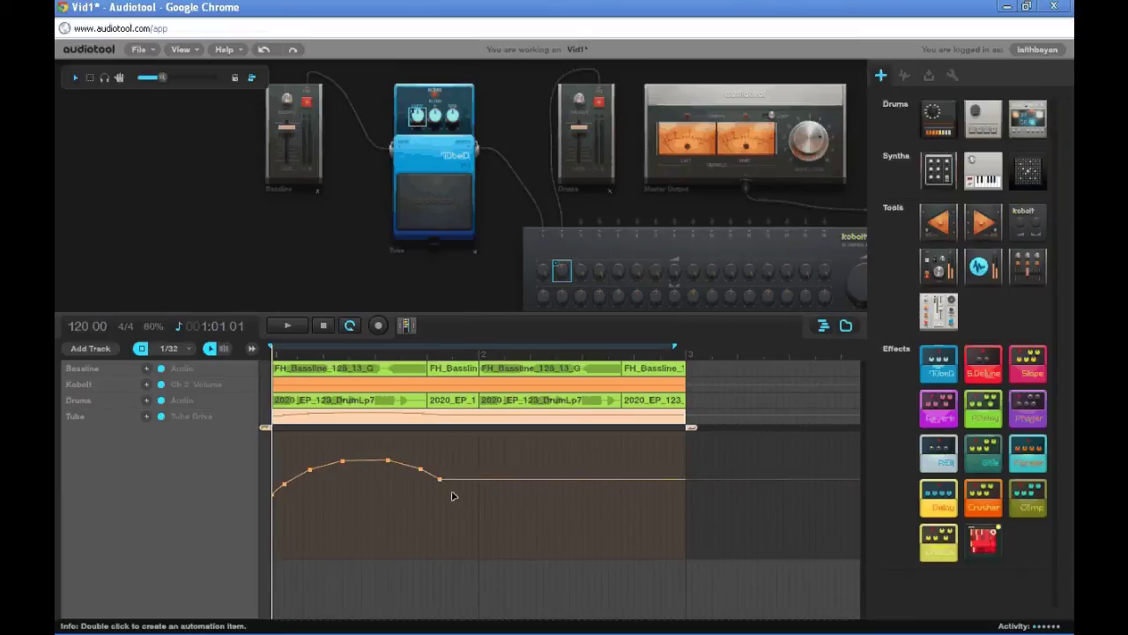
{"action": "double_click", "coordinate": [453, 493]}
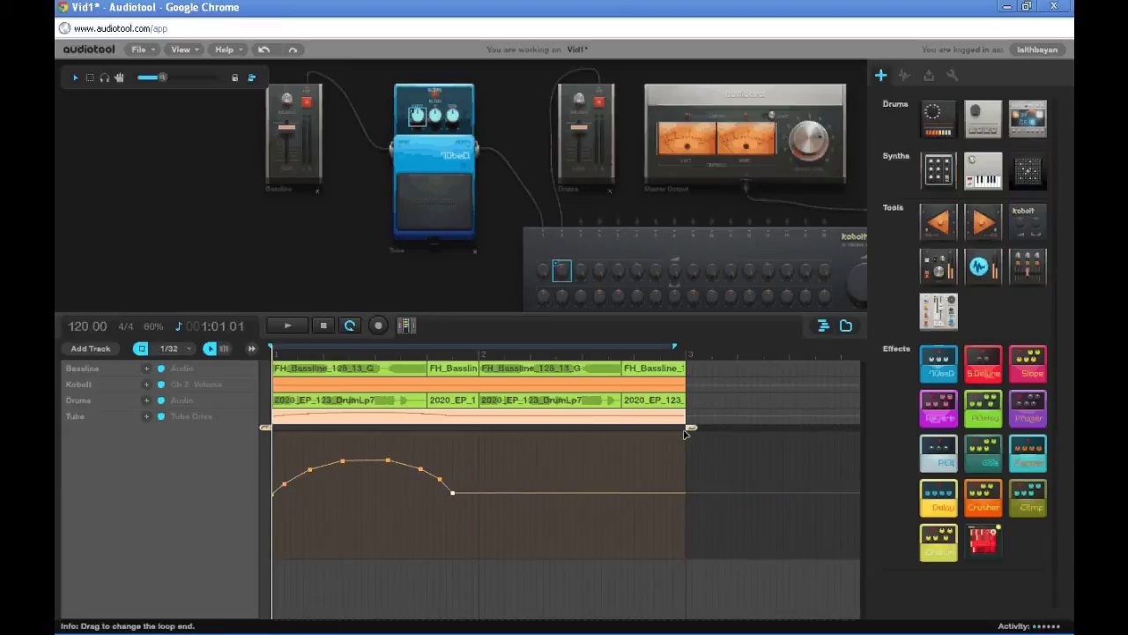
{"action": "left_click_drag", "start_coordinate": [686, 433], "coordinate": [480, 445]}
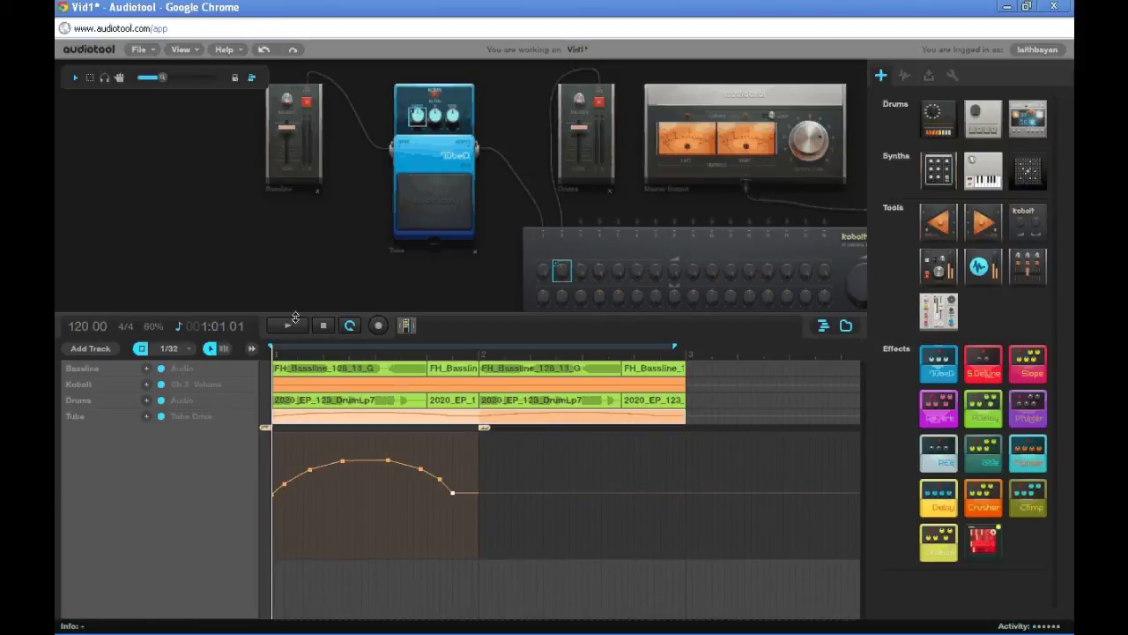
Listen to the dome, then add a point near its peak and raise the peak to 86.93%
{"action": "left_click", "coordinate": [292, 325]}
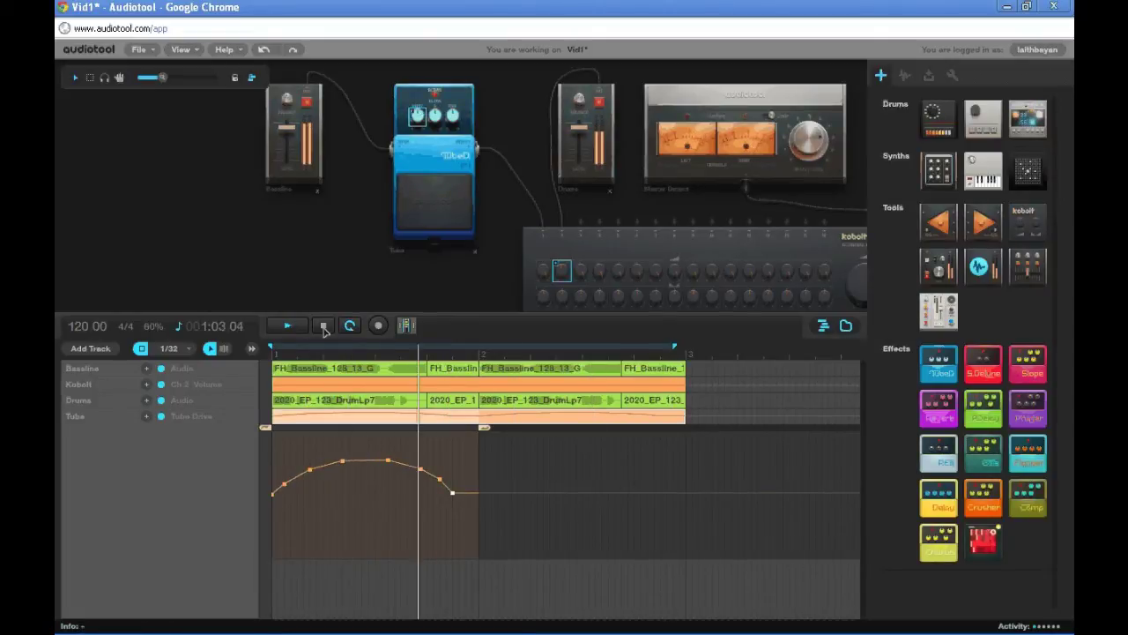
{"action": "key", "text": "space"}
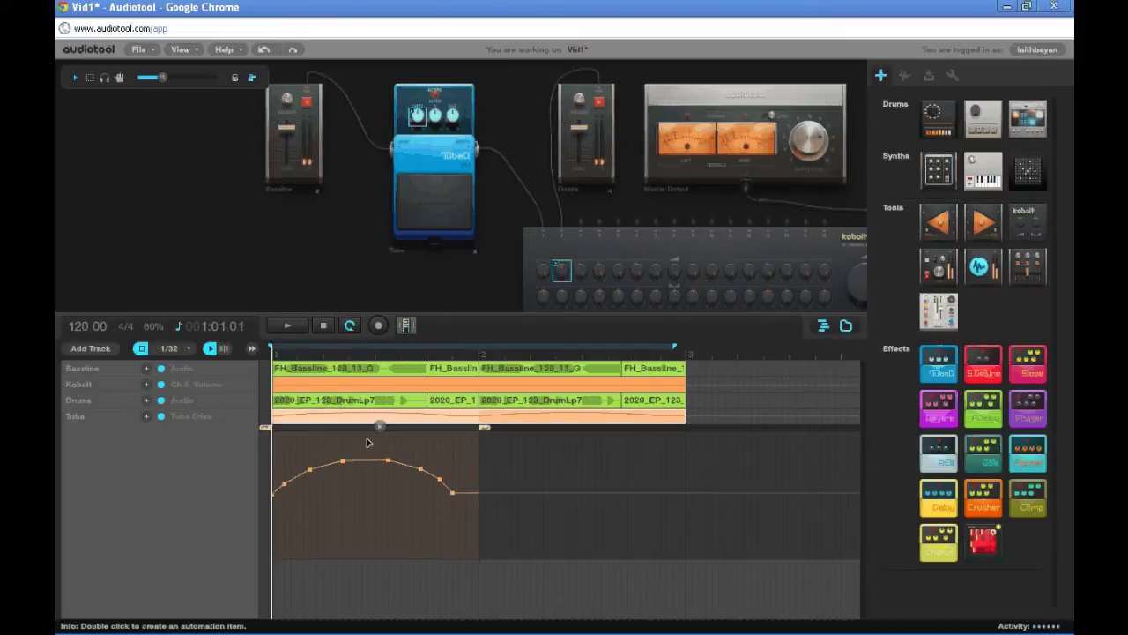
{"action": "double_click", "coordinate": [369, 442]}
{"action": "left_click_drag", "start_coordinate": [387, 460], "coordinate": [330, 452]}
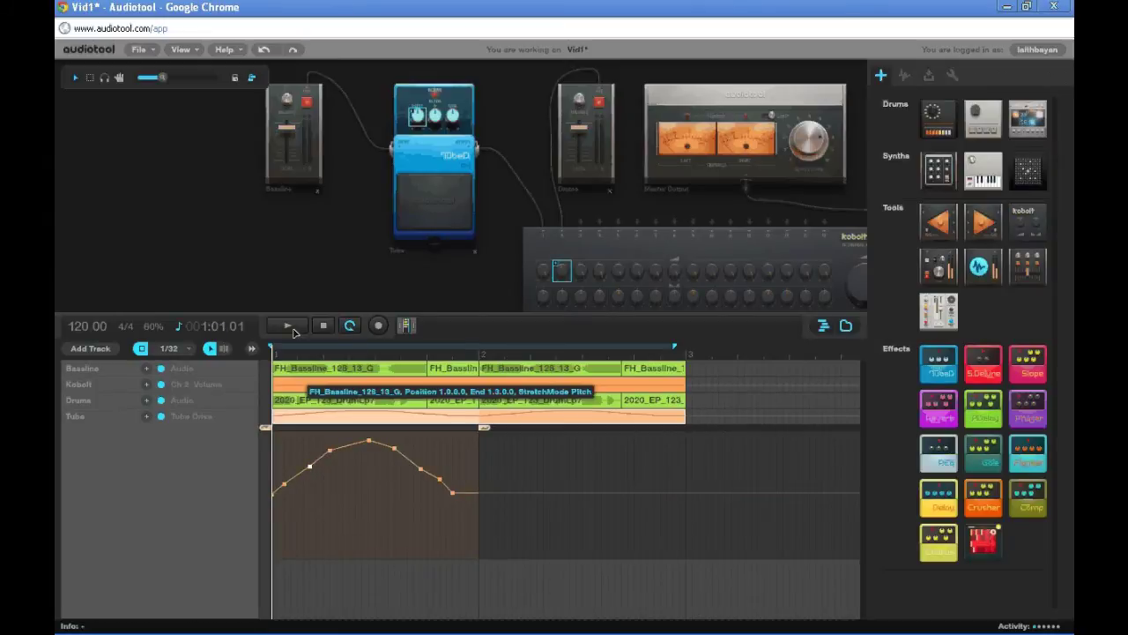
Play back the taller dome, then close the Tube Drive automation editor
{"action": "left_click", "coordinate": [294, 328]}
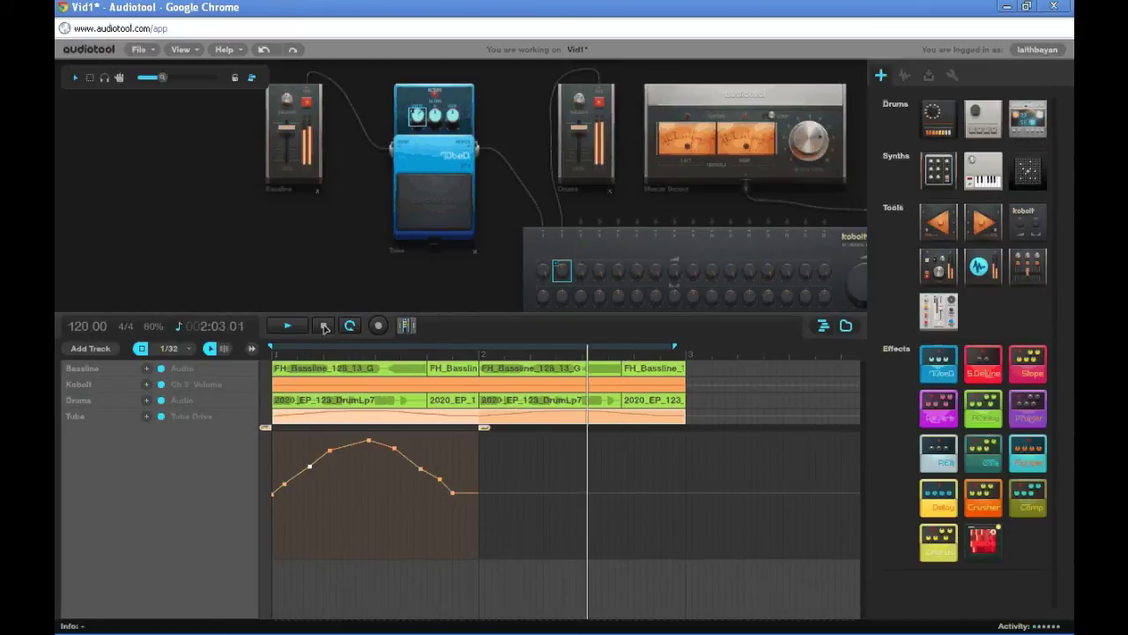
{"action": "key", "text": "space"}
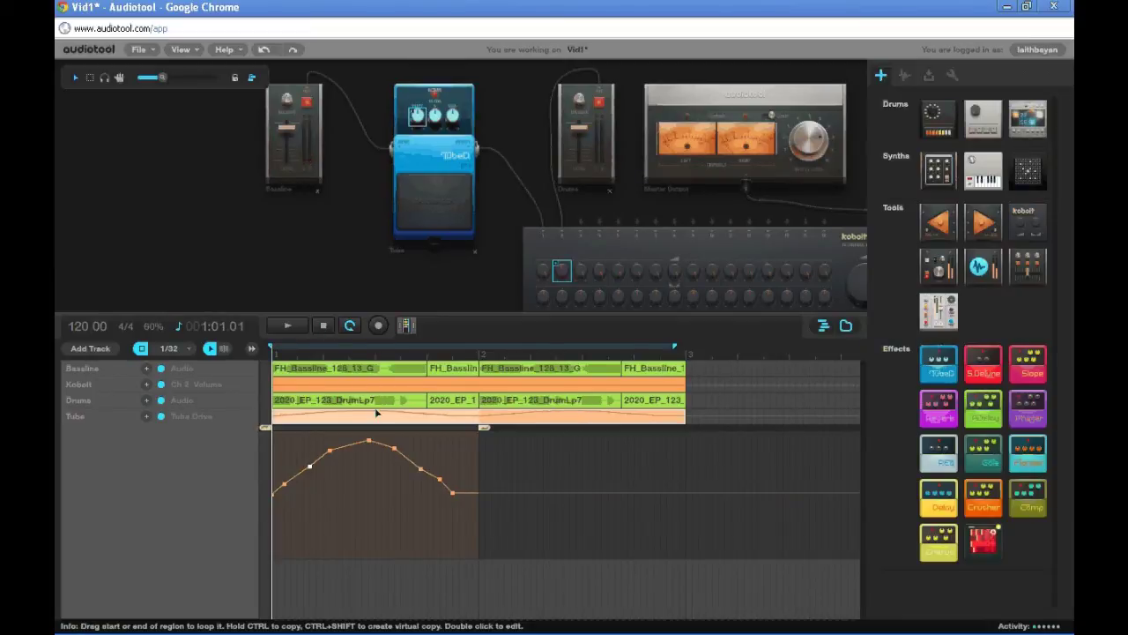
{"action": "double_click", "coordinate": [372, 420]}
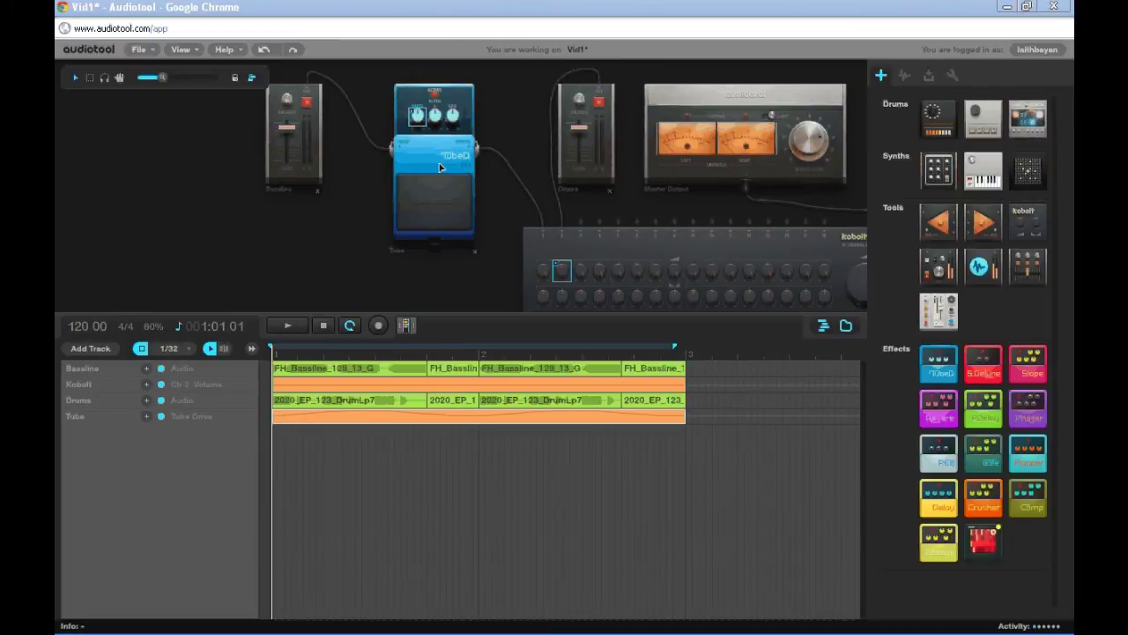
Add a Tube Active automation track with a one-bar region from 1.0.0.0 to 2.0.0.0
{"action": "left_click", "coordinate": [98, 350]}
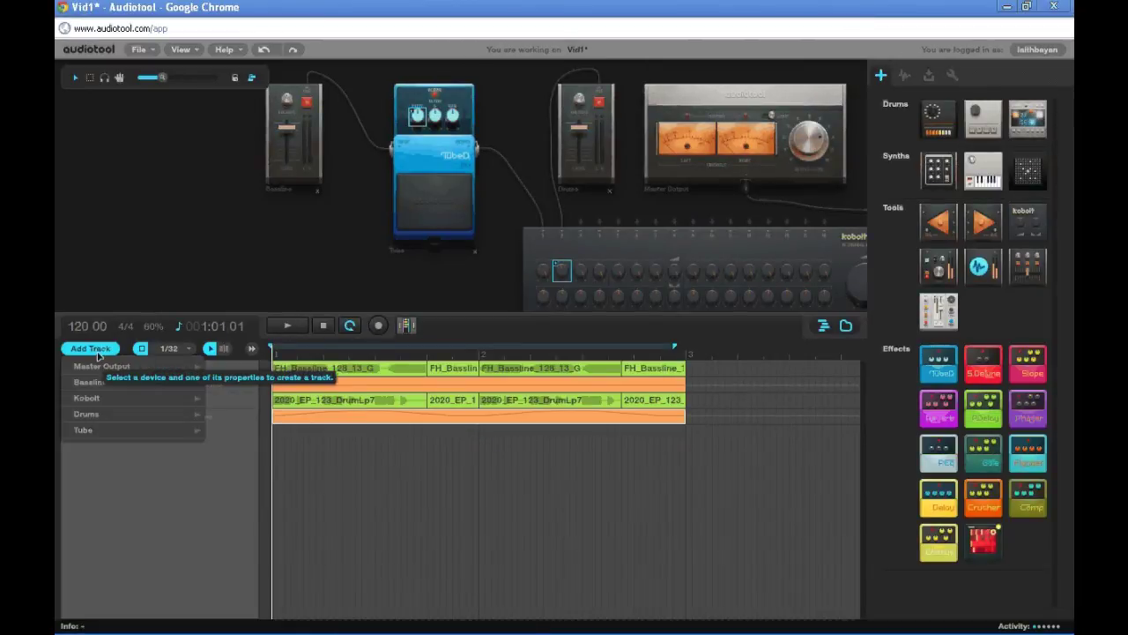
{"action": "mouse_move", "coordinate": [121, 432]}
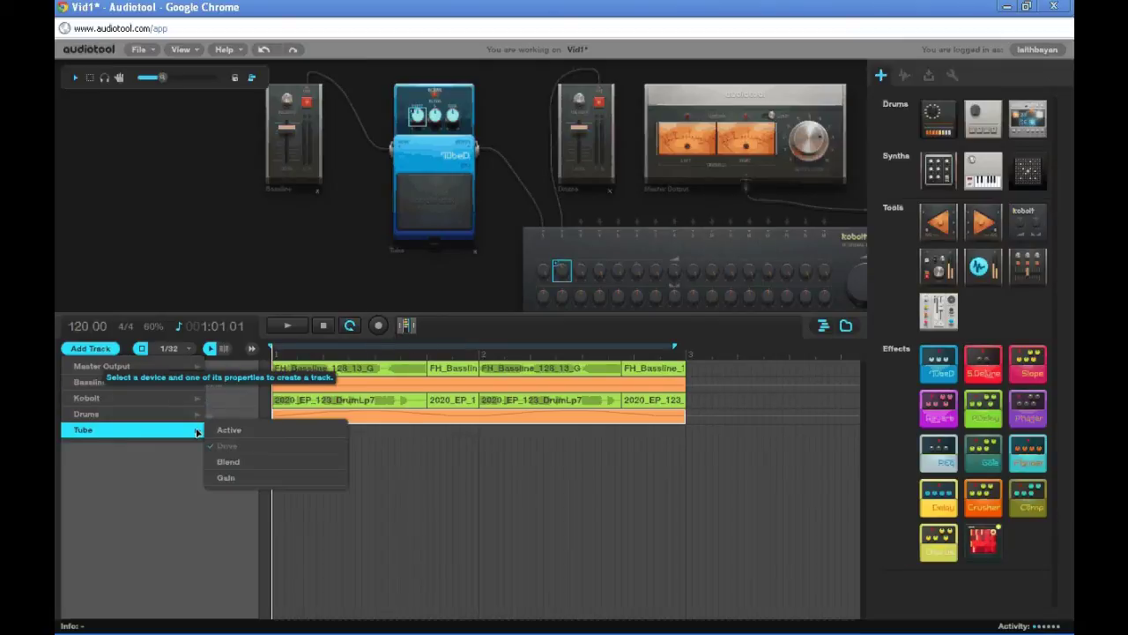
{"action": "left_click", "coordinate": [261, 431]}
{"action": "double_click", "coordinate": [287, 433]}
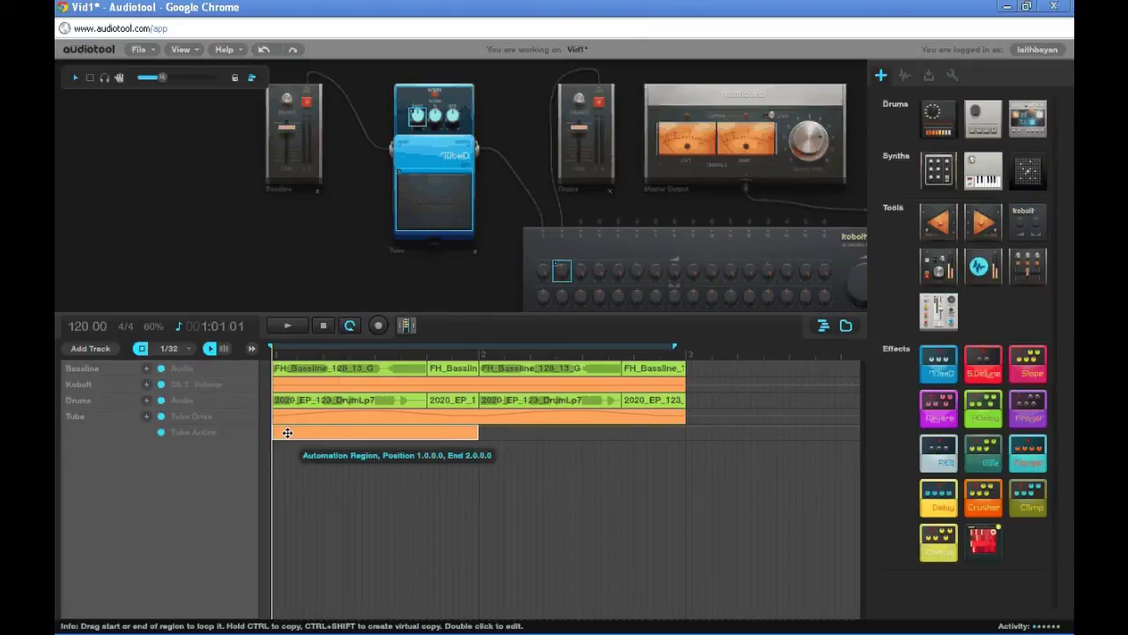
Stretch the Tube Active region to bar 3 and add points switching the Tube off, then on
{"action": "left_click_drag", "start_coordinate": [490, 434], "coordinate": [684, 433]}
{"action": "double_click", "coordinate": [684, 433]}
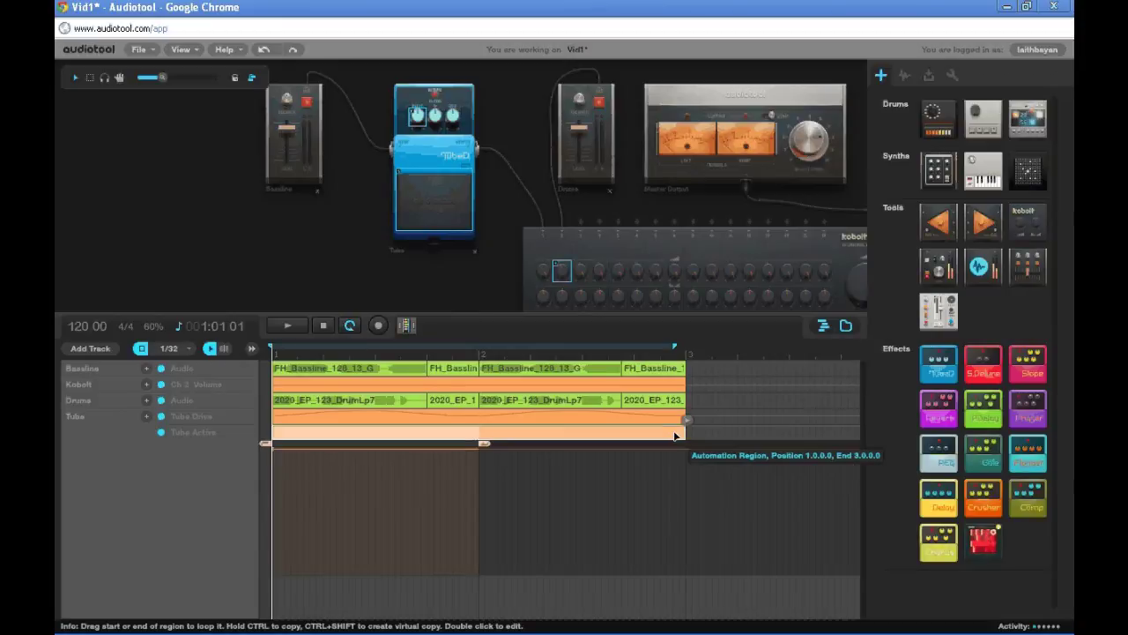
{"action": "left_click_drag", "start_coordinate": [484, 445], "coordinate": [689, 443]}
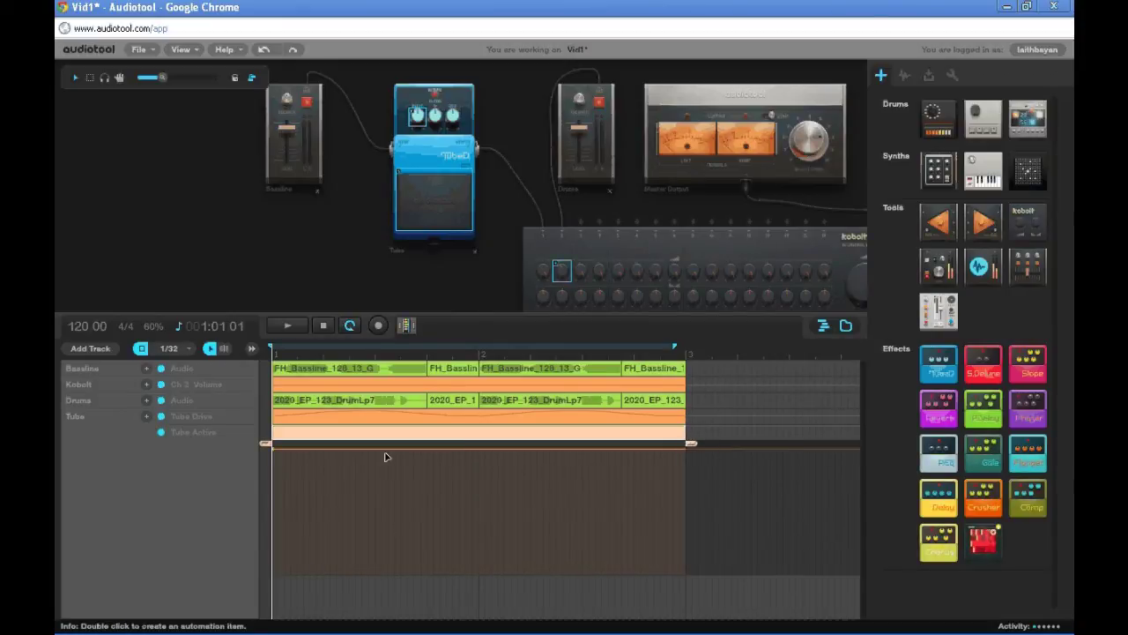
{"action": "double_click", "coordinate": [413, 572]}
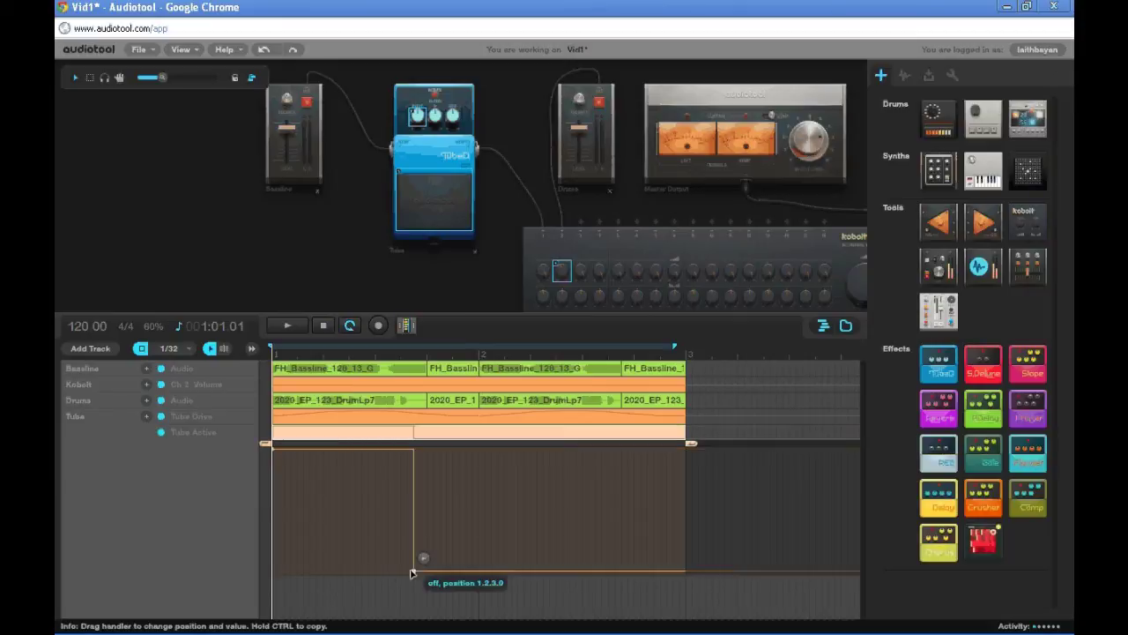
{"action": "double_click", "coordinate": [564, 450]}
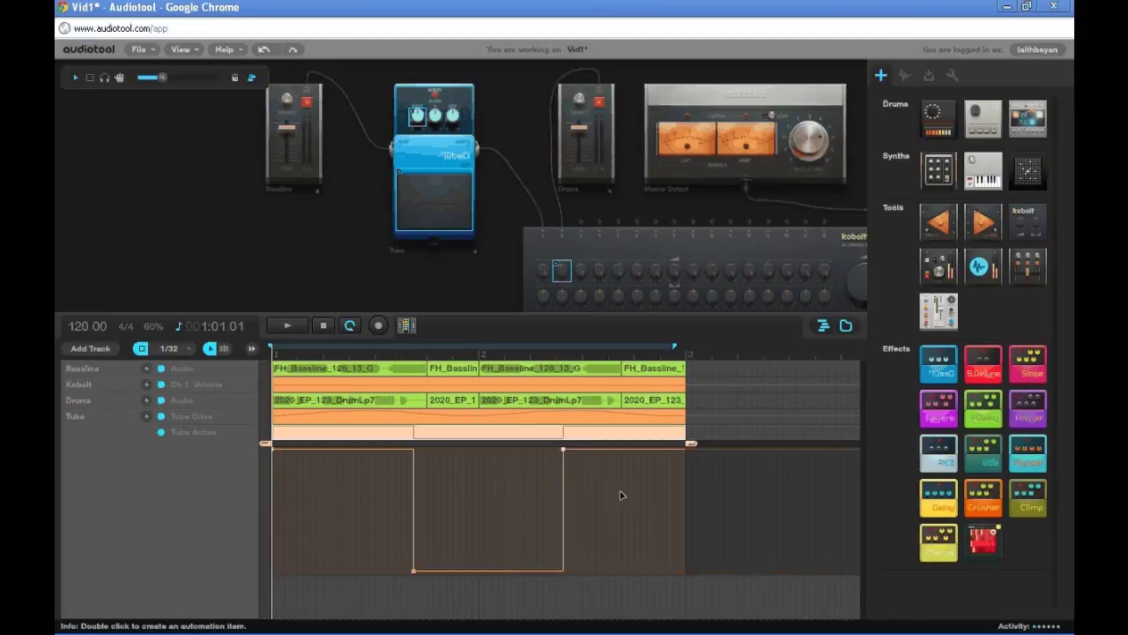
Play back the on/off switching, then delete the Tube Active automation region
{"action": "left_click", "coordinate": [287, 326]}
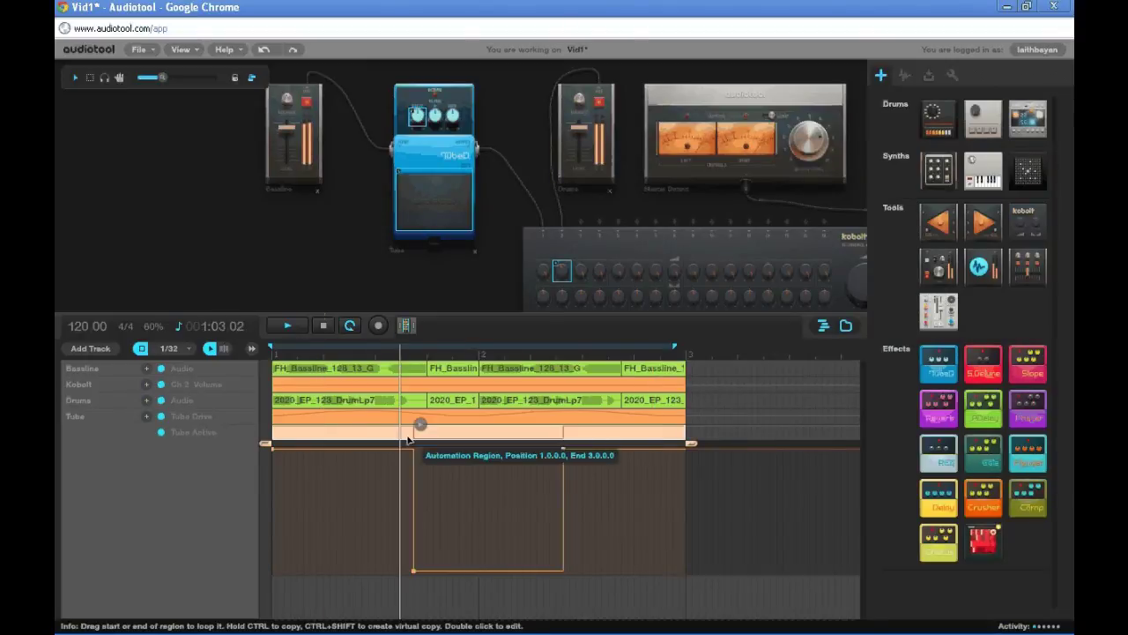
{"action": "left_click", "coordinate": [322, 326]}
{"action": "left_click", "coordinate": [323, 327]}
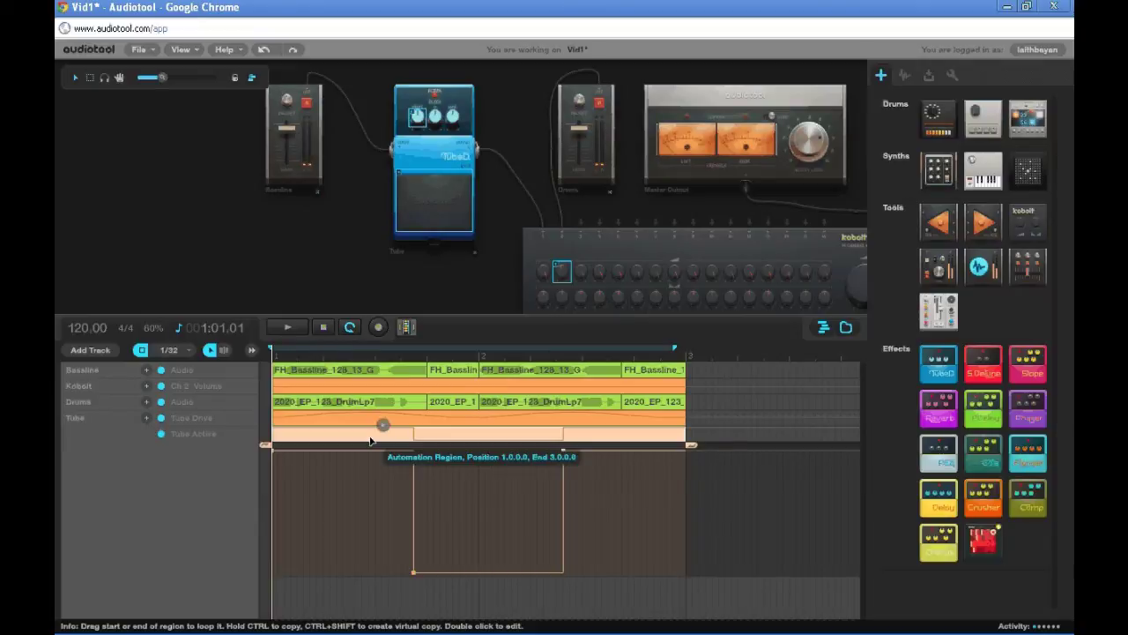
{"action": "key", "text": "Delete"}
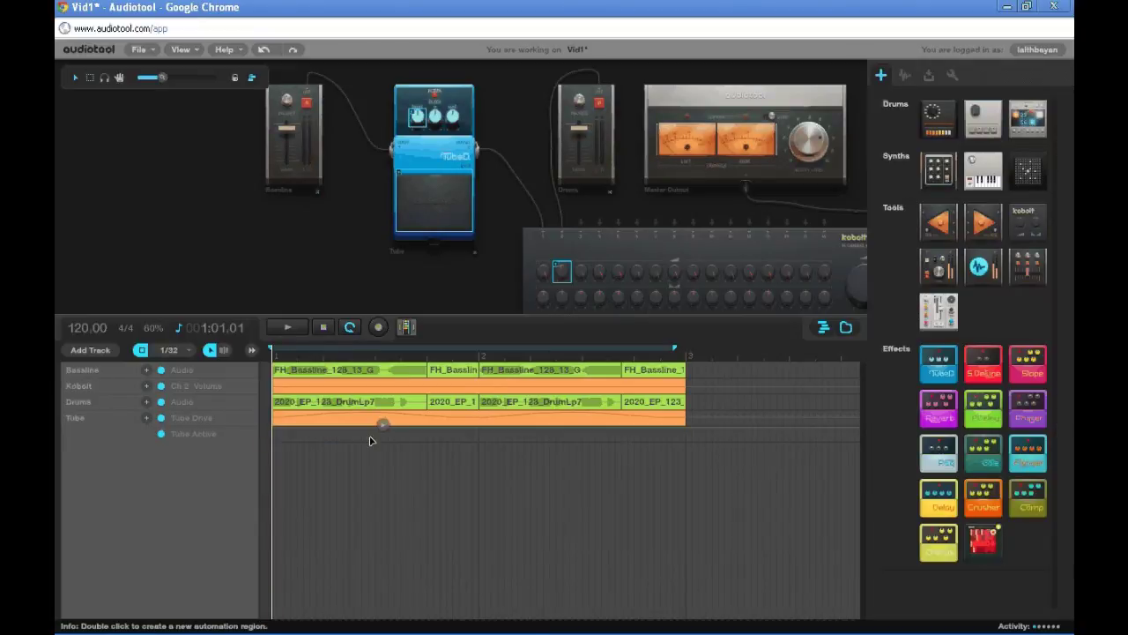